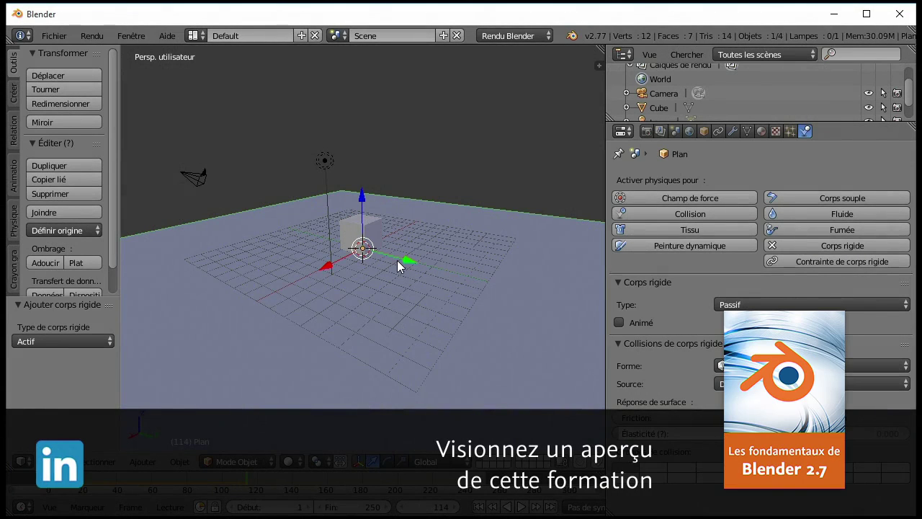
# Step: Start a new file and confirm reloading the default startup scene
pyautogui.moveTo(370, 276)
pyautogui.mouseDown(button='middle')
pyautogui.moveTo(398, 268)
pyautogui.moveTo(371, 261)
pyautogui.mouseUp(button='middle')
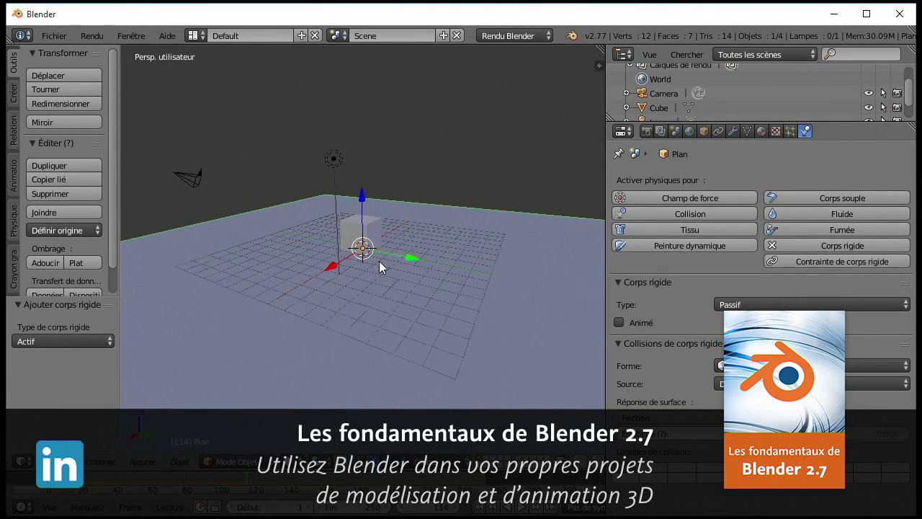
pyautogui.click(54, 35)
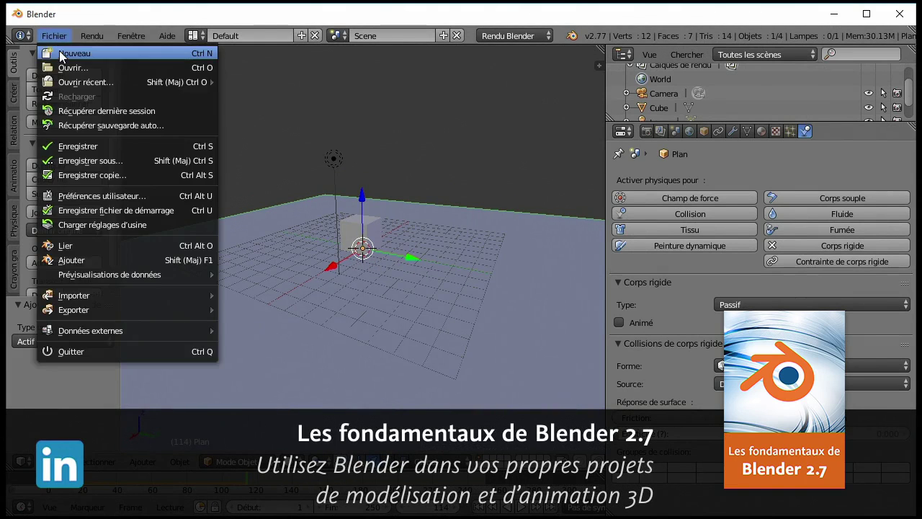
pyautogui.click(72, 50)
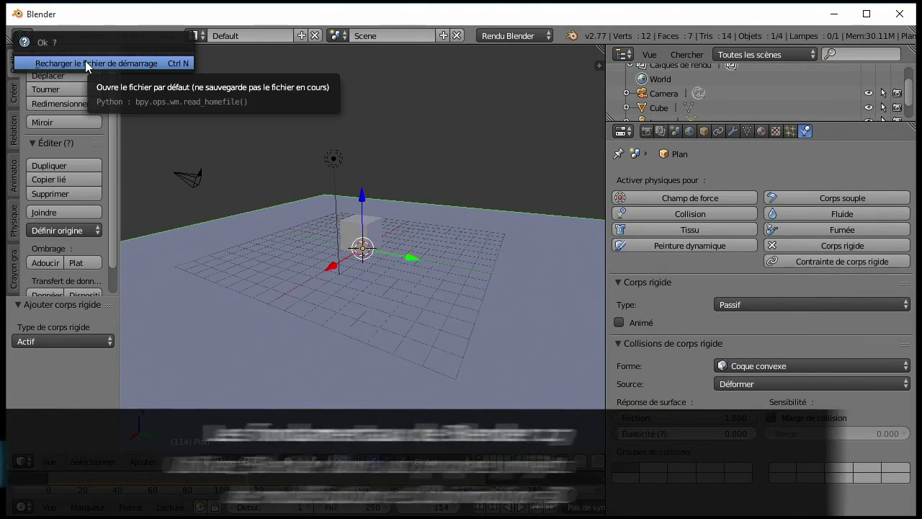
pyautogui.click(85, 63)
# Step: Add a plane, scale it about 6.1 times and tilt it 23.5° about Y
pyautogui.moveTo(366, 193); pyautogui.dragTo(343, 159, button='middle')
pyautogui.hotkey('shift', 'a')
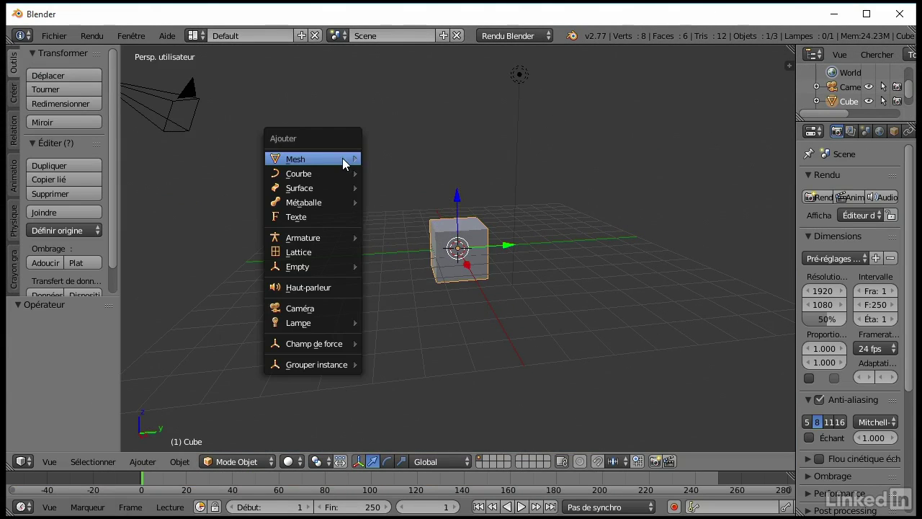
pyautogui.click(408, 158)
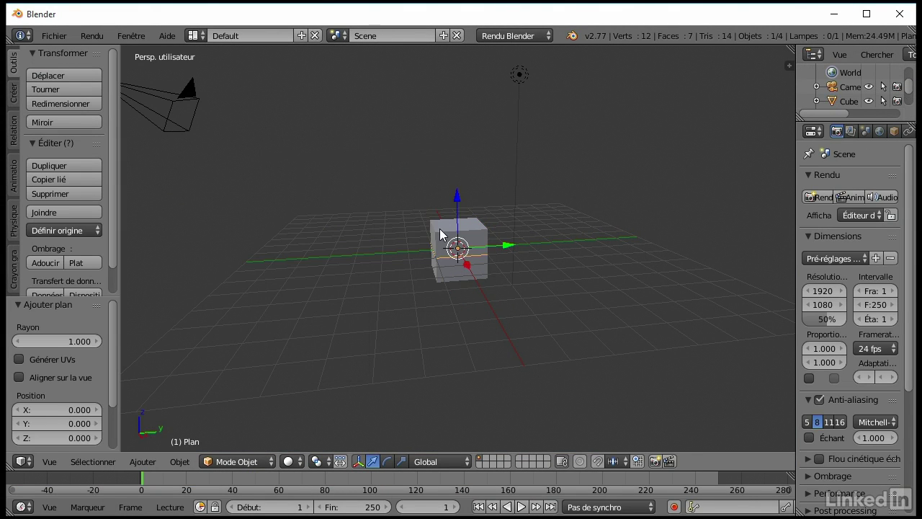
pyautogui.press('s')
pyautogui.click(614, 206)
pyautogui.moveTo(615, 205); pyautogui.dragTo(443, 242, button='middle')
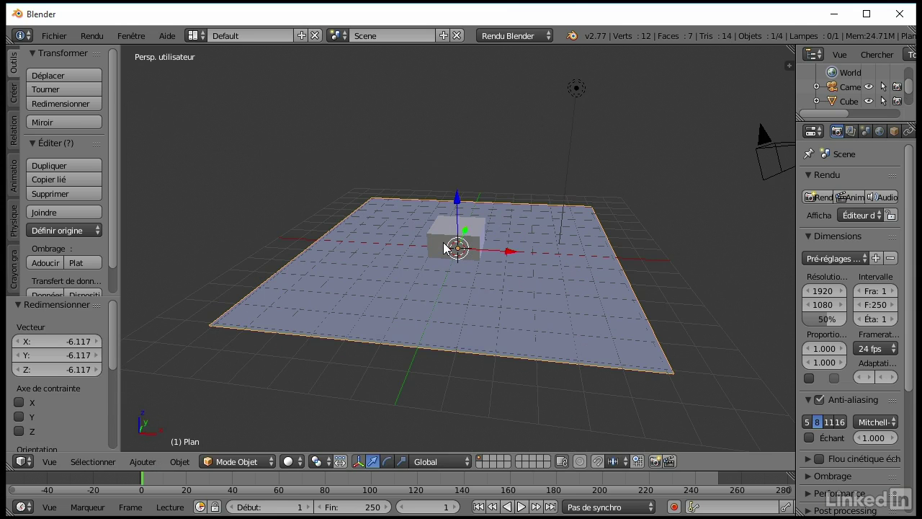
pyautogui.press('r')
pyautogui.press('y')
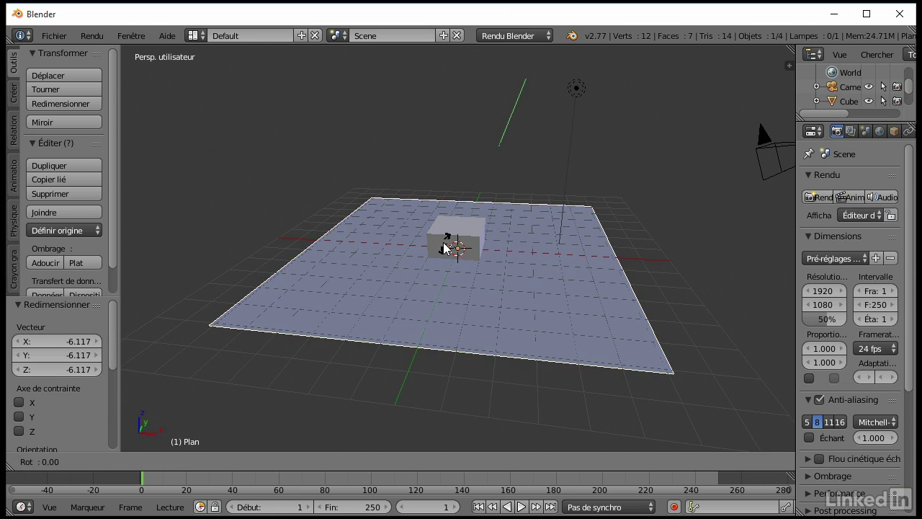
pyautogui.click(443, 238)
pyautogui.scroll(-4, 504, 253)
pyautogui.moveTo(552, 268)
pyautogui.mouseDown(button='middle')
pyautogui.moveTo(479, 210)
pyautogui.moveTo(451, 231)
pyautogui.mouseUp(button='middle')
# Step: Extrude the plane's lower edge into a flat runway section, then return to Object mode
pyautogui.hotkey('ctrl', 'Tab')
pyautogui.press('Tab')
pyautogui.hotkey('ctrl', 'Tab')
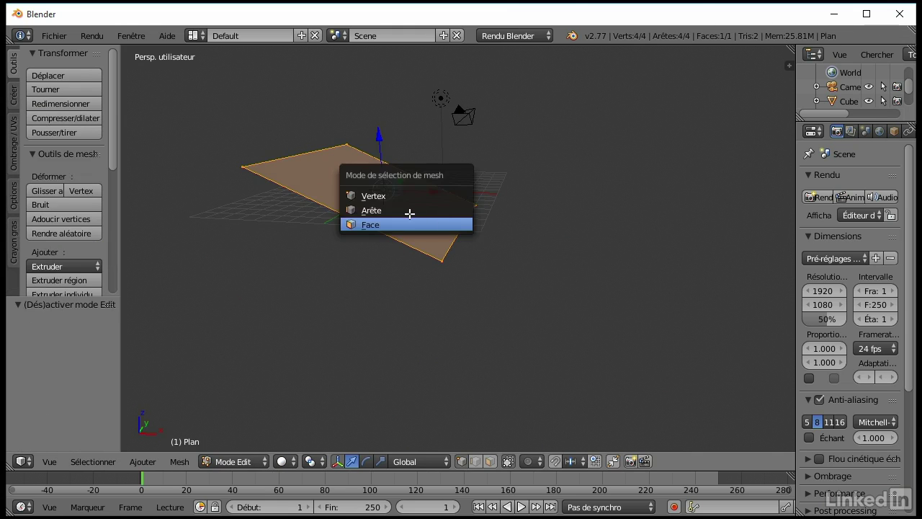
pyautogui.click(414, 207)
pyautogui.rightClick(461, 228)
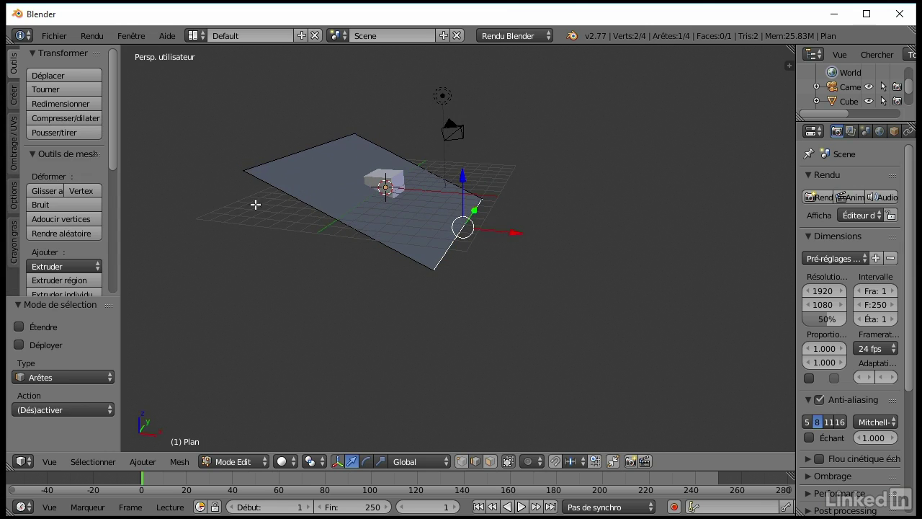
pyautogui.scroll(-2, 74, 217)
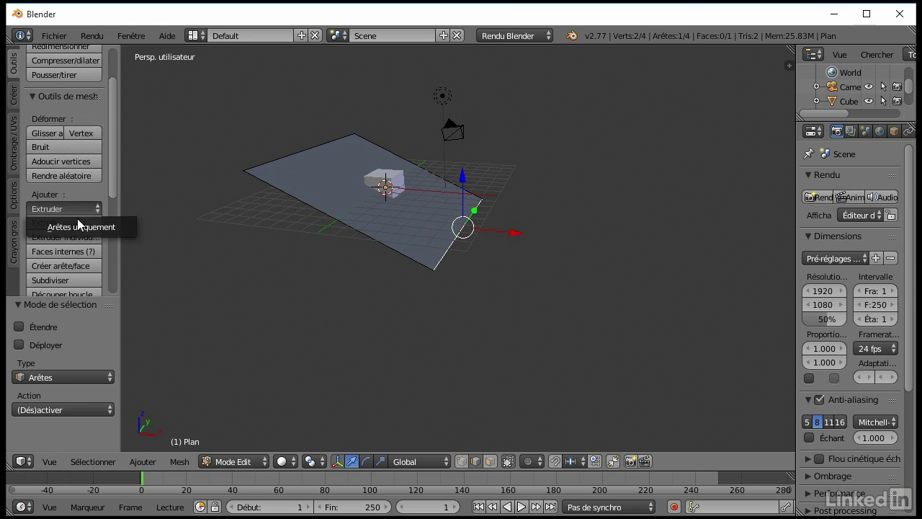
pyautogui.click(70, 210)
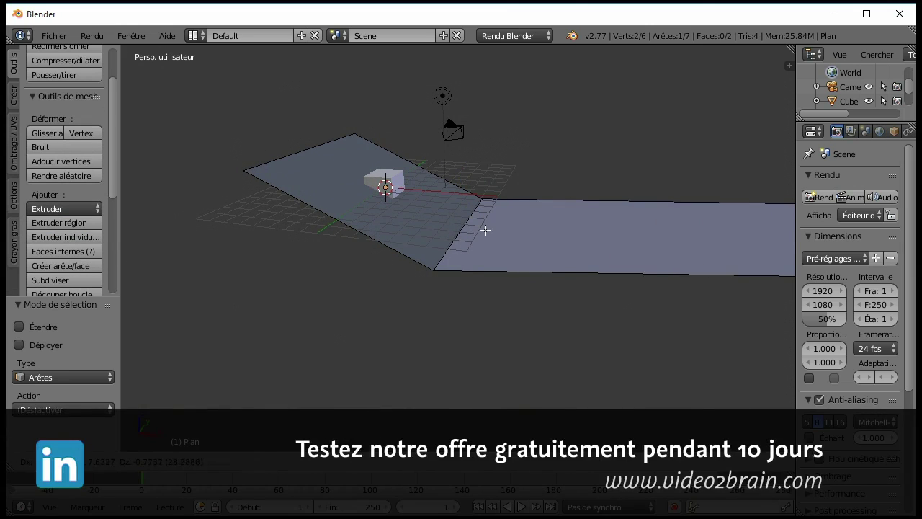
pyautogui.click(479, 229)
pyautogui.moveTo(479, 229)
pyautogui.mouseDown(button='middle')
pyautogui.moveTo(477, 220)
pyautogui.moveTo(491, 219)
pyautogui.mouseUp(button='middle')
pyautogui.press('Tab')
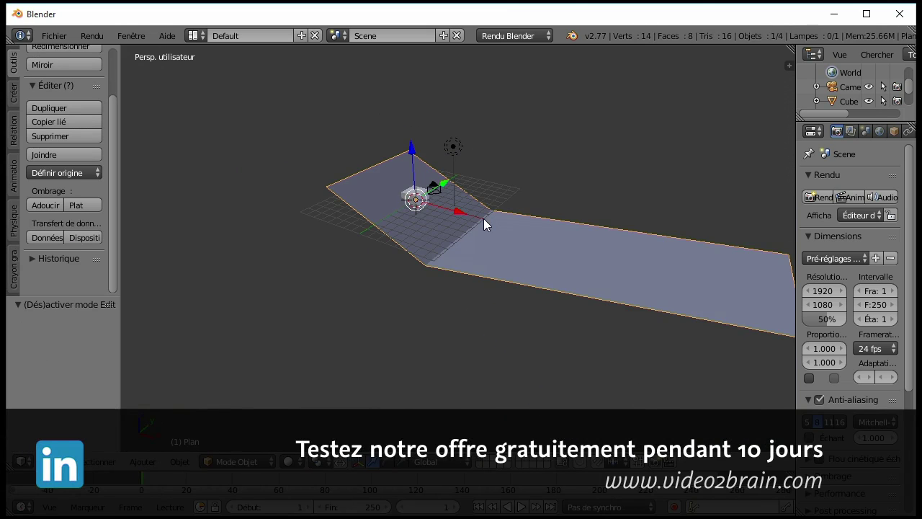
# Step: Add a UV sphere, raise it to Z 3.17 and enlarge it
pyautogui.hotkey('shift', 'a')
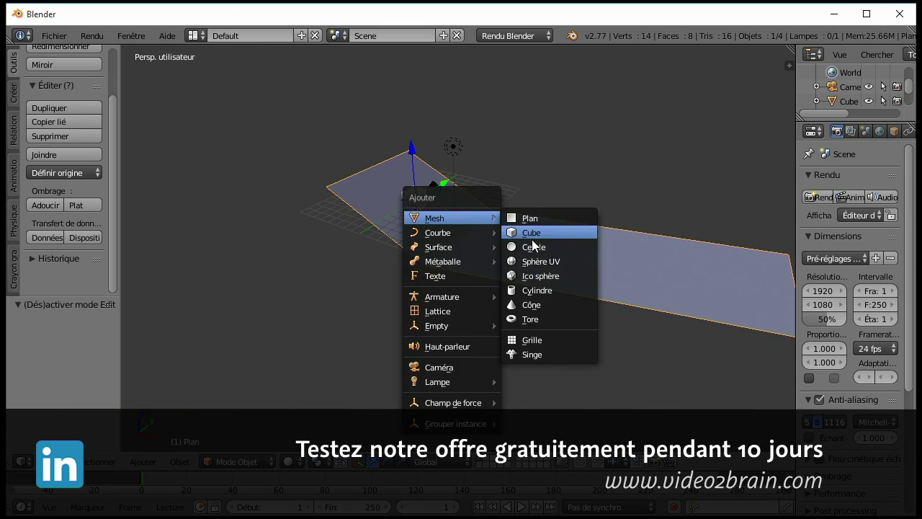
pyautogui.click(540, 260)
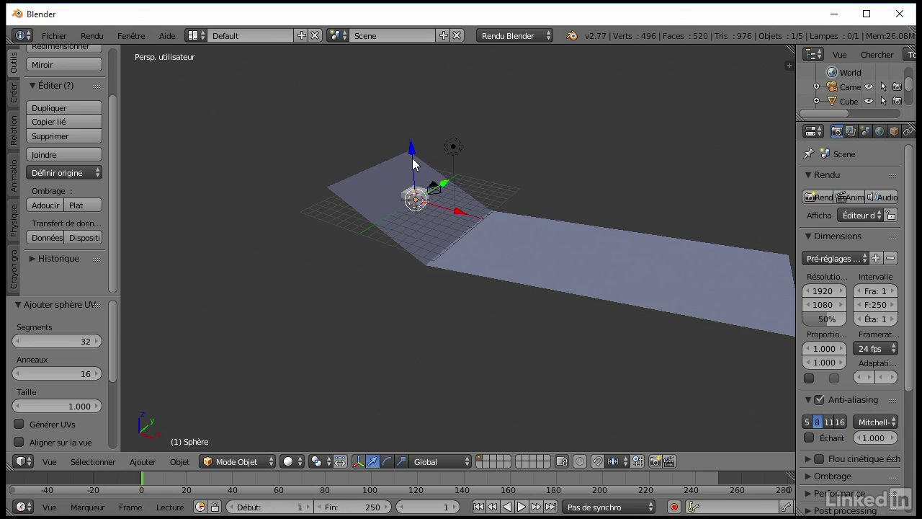
pyautogui.press('g')
pyautogui.press('z')
pyautogui.click(411, 124)
pyautogui.press('s')
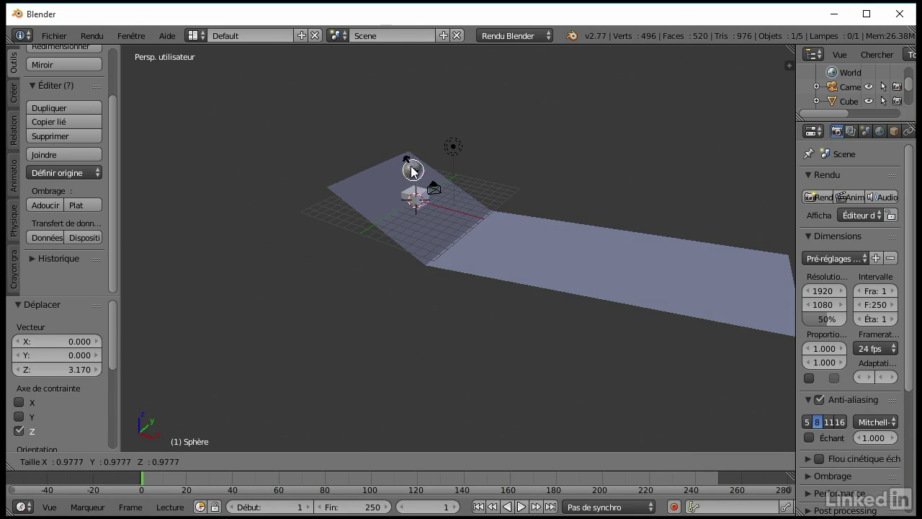
pyautogui.click(425, 168)
# Step: Delete the default cube
pyautogui.rightClick(418, 180)
pyautogui.scroll(2, 453, 206)
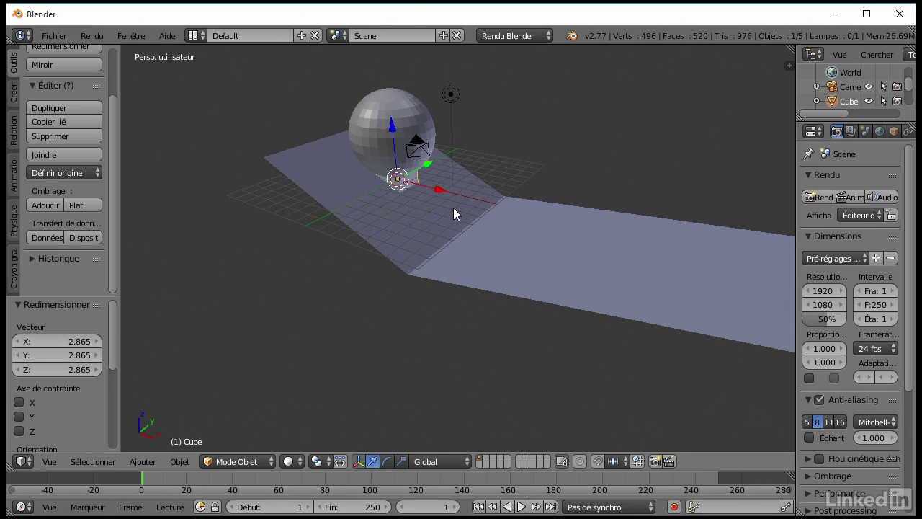
pyautogui.press('x')
pyautogui.click(441, 204)
pyautogui.scroll(-2, 530, 209)
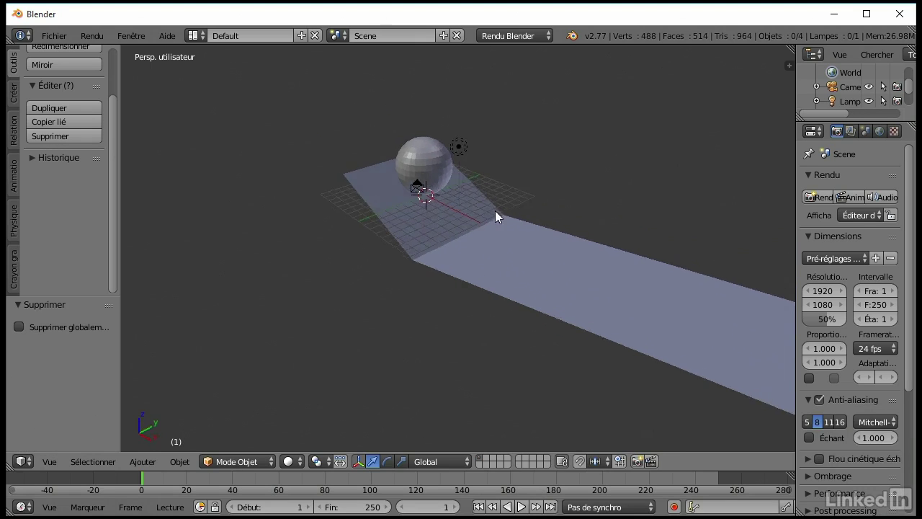
# Step: Shrink the sphere to 0.507 and move it to X -1.44 at the ramp top
pyautogui.rightClick(402, 175)
pyautogui.press('s')
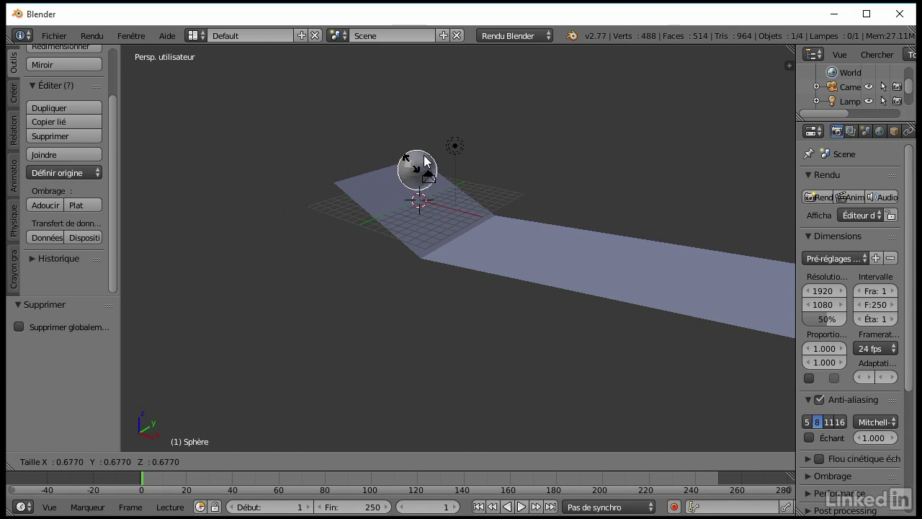
pyautogui.click(520, 186)
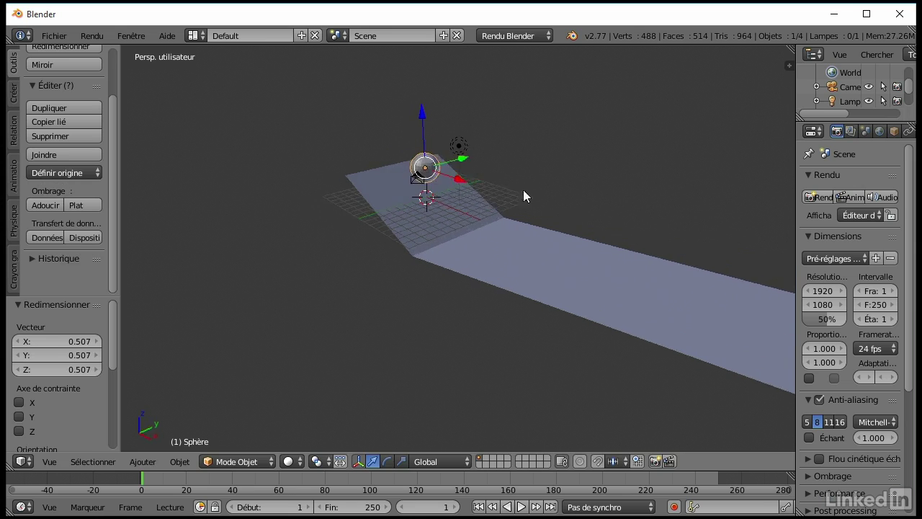
pyautogui.scroll(-1, 523, 189)
pyautogui.press('g')
pyautogui.press('x')
pyautogui.click(446, 192)
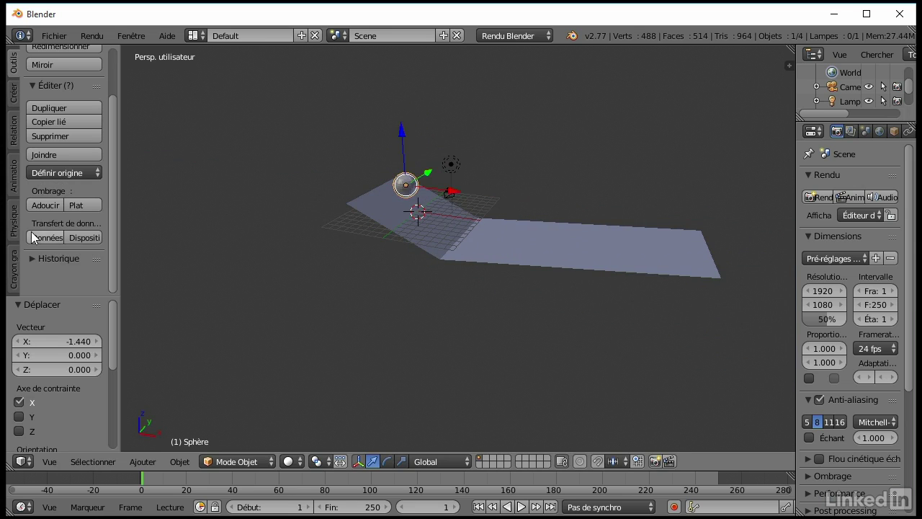
pyautogui.hotkey('shift', 'a')
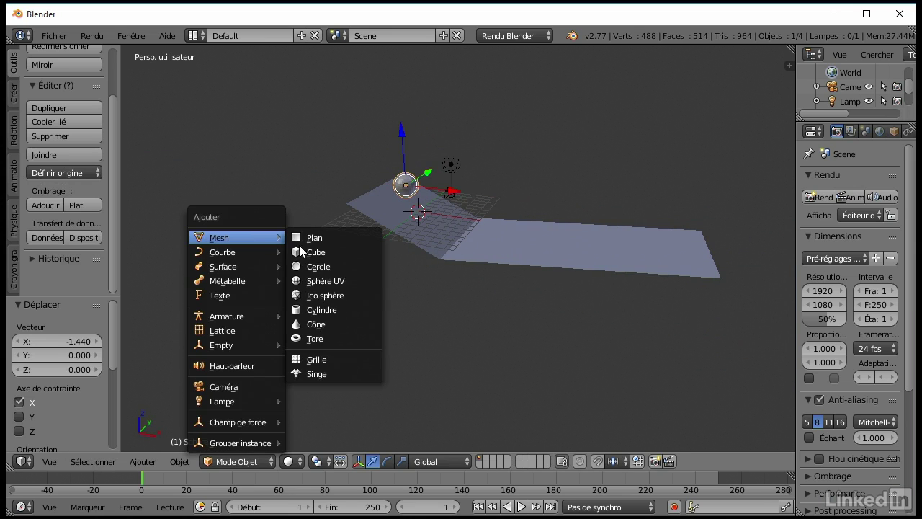
# Step: Add a cylinder on the flat section, stretch it taller on Z and rest it on the surface
pyautogui.click(318, 309)
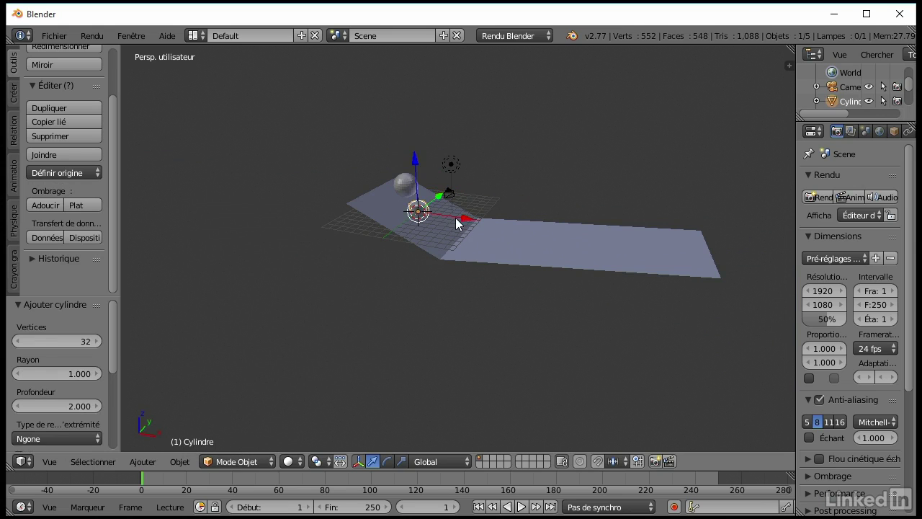
pyautogui.press('g')
pyautogui.press('x')
pyautogui.click(560, 232)
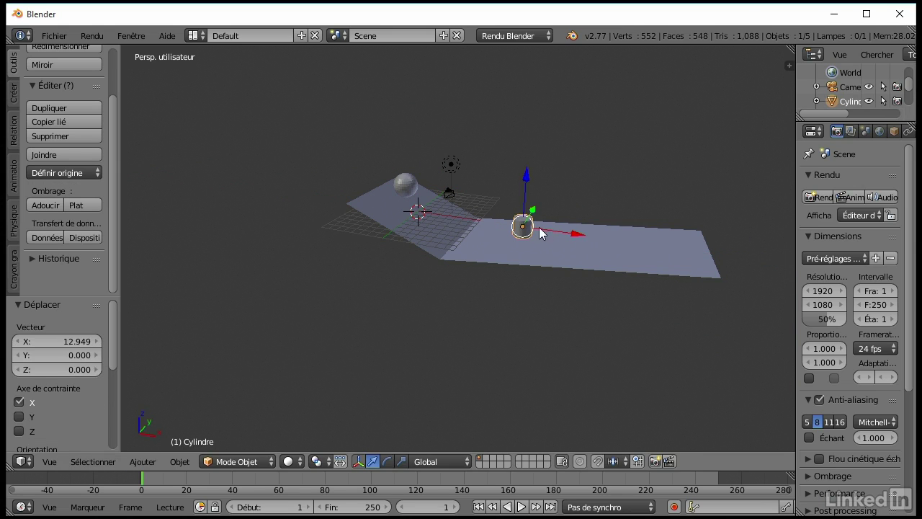
pyautogui.press('s')
pyautogui.press('z')
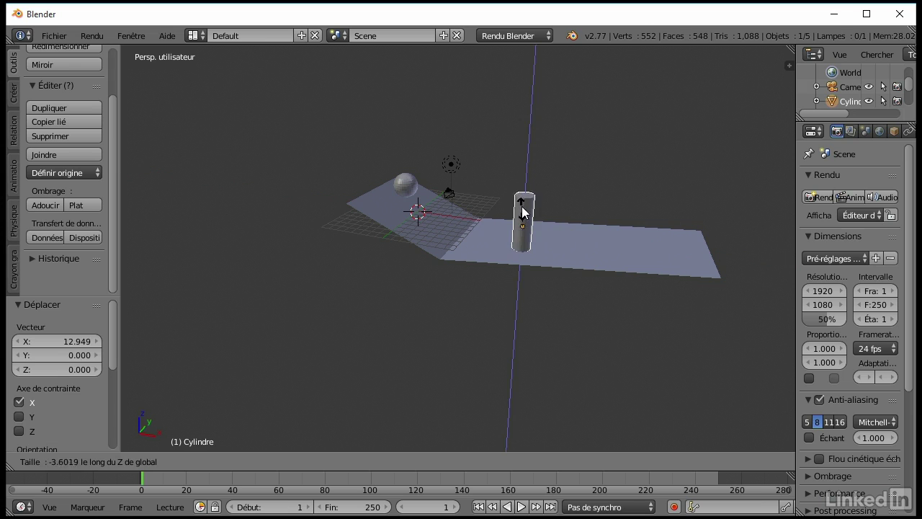
pyautogui.click(521, 216)
pyautogui.moveTo(525, 175); pyautogui.dragTo(524, 180)
pyautogui.moveTo(538, 218); pyautogui.dragTo(529, 237, button='middle')
pyautogui.scroll(2, 463, 225)
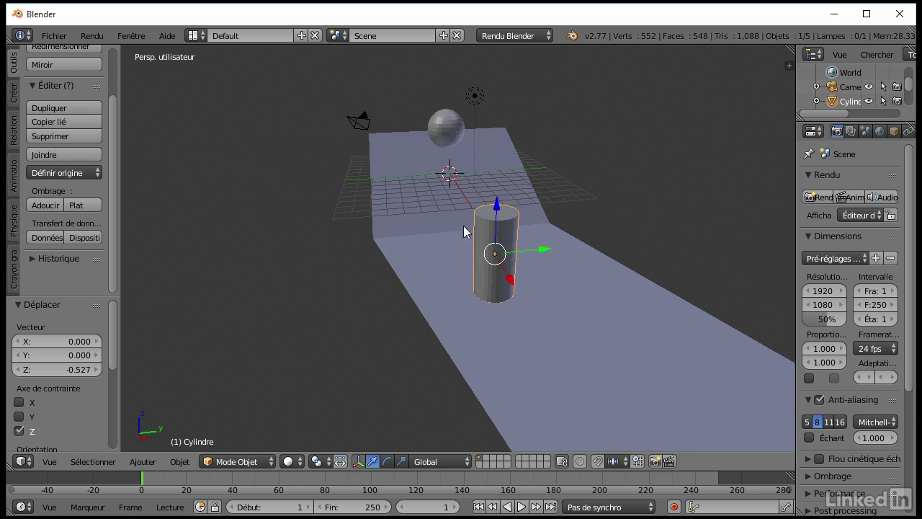
pyautogui.moveTo(496, 210); pyautogui.dragTo(495, 202)
pyautogui.moveTo(528, 238); pyautogui.dragTo(506, 254, button='middle')
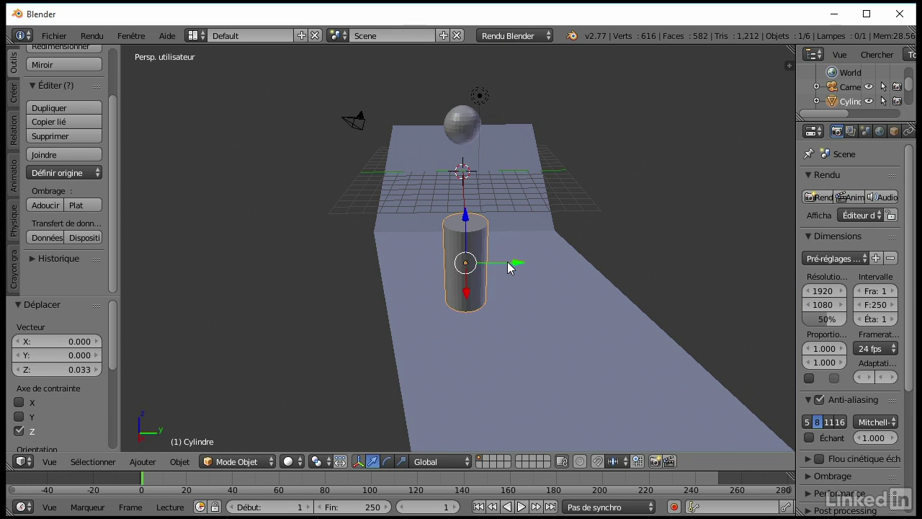
# Step: Duplicate the cylinder along Y to stand beside the first one
pyautogui.hotkey('shift', 'd')
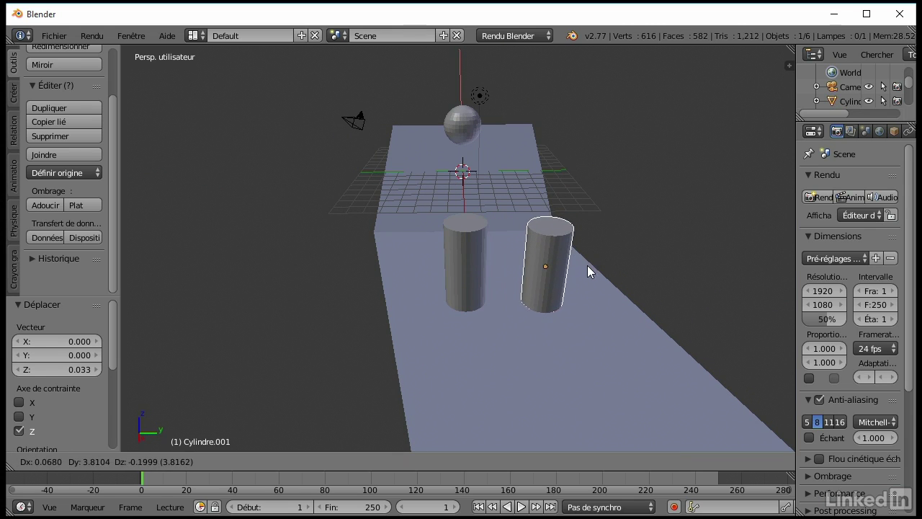
pyautogui.press('y')
pyautogui.click(607, 276)
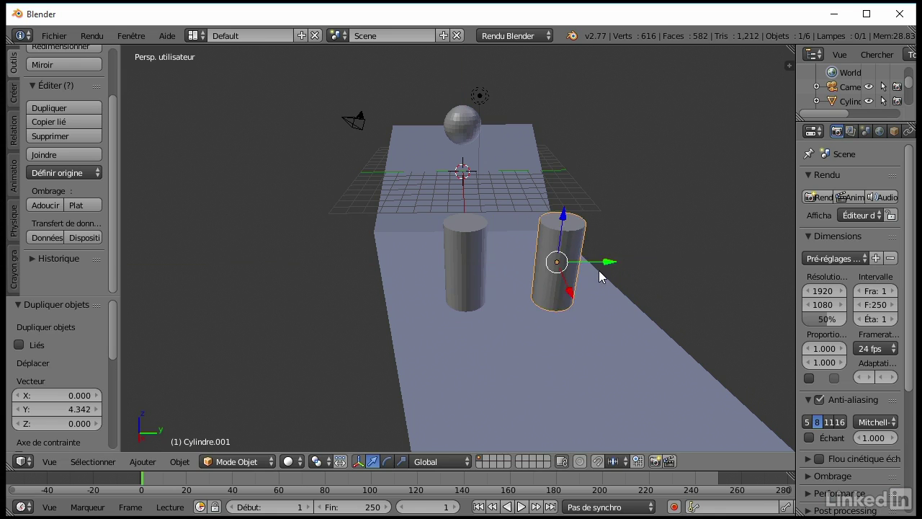
pyautogui.moveTo(513, 293); pyautogui.dragTo(563, 254, button='middle')
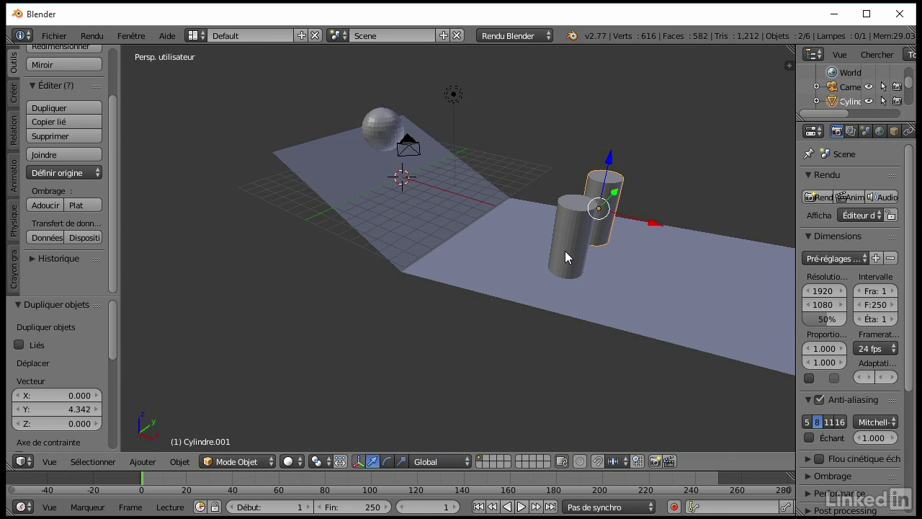
# Step: Duplicate the cylinder pair twice along X to make six cylinders in staggered rows
pyautogui.keyDown('shift'); pyautogui.rightClick(565, 251); pyautogui.keyUp('shift')
pyautogui.hotkey('shift', 'd')
pyautogui.press('x')
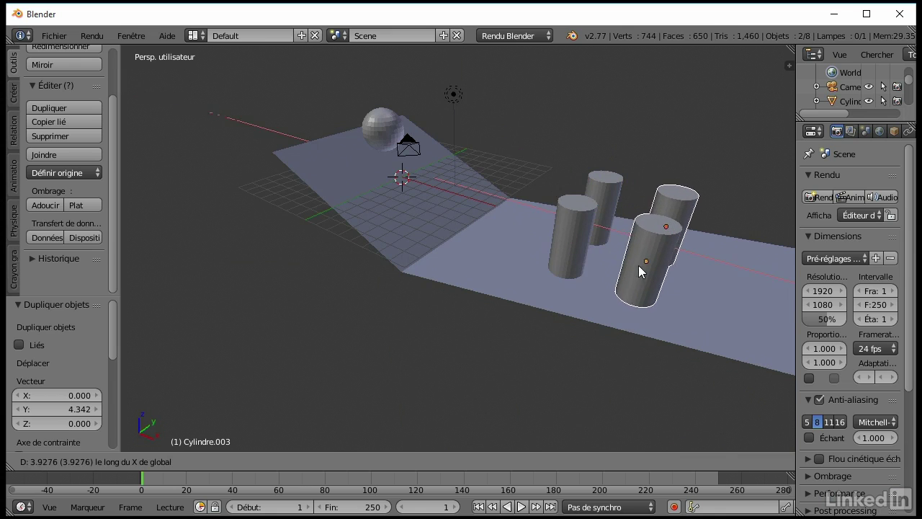
pyautogui.click(638, 265)
pyautogui.scroll(-3, 632, 198)
pyautogui.hotkey('shift', 'd')
pyautogui.press('x')
pyautogui.click(673, 220)
pyautogui.moveTo(679, 224)
pyautogui.mouseDown(button='middle')
pyautogui.moveTo(504, 223)
pyautogui.moveTo(537, 237)
pyautogui.moveTo(397, 185)
pyautogui.moveTo(433, 169)
pyautogui.mouseUp(button='middle')
pyautogui.rightClick(432, 172)
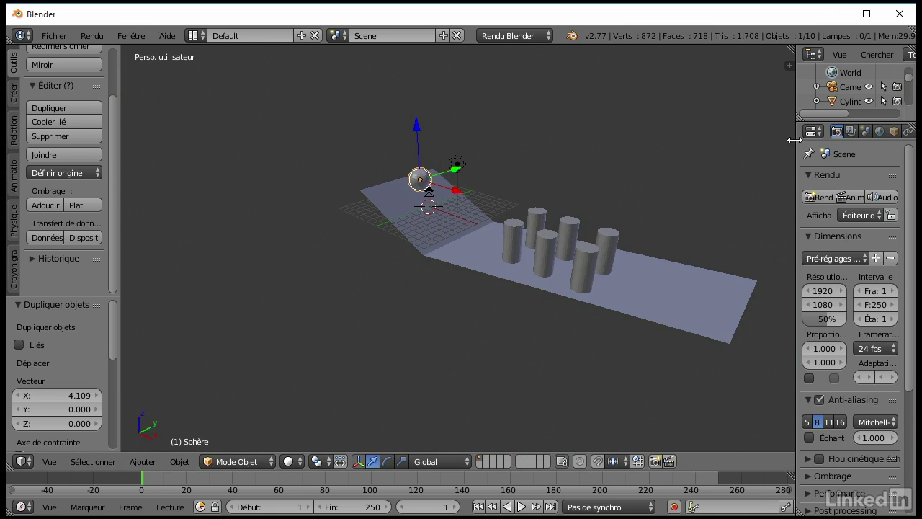
# Step: Make the sphere an active rigid body with a Sphere collision shape
pyautogui.moveTo(795, 140); pyautogui.dragTo(667, 139)
pyautogui.click(868, 130)
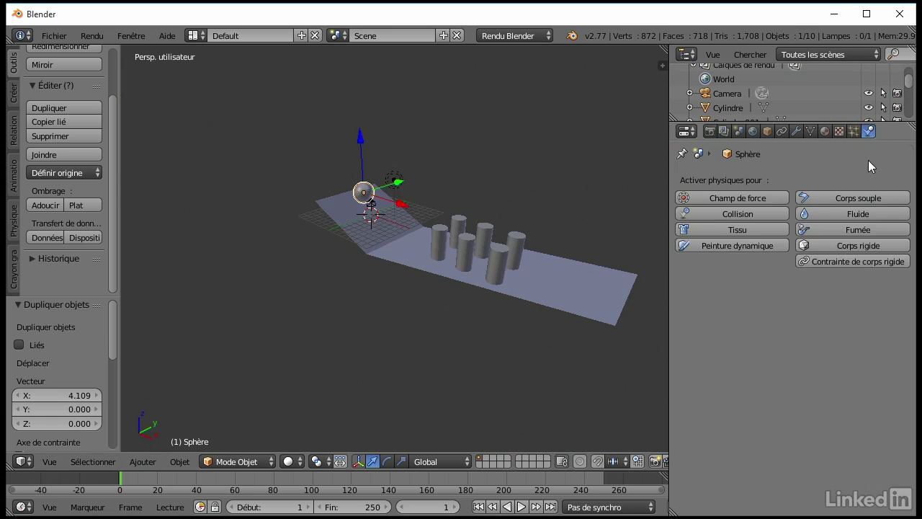
pyautogui.click(847, 246)
pyautogui.click(806, 384)
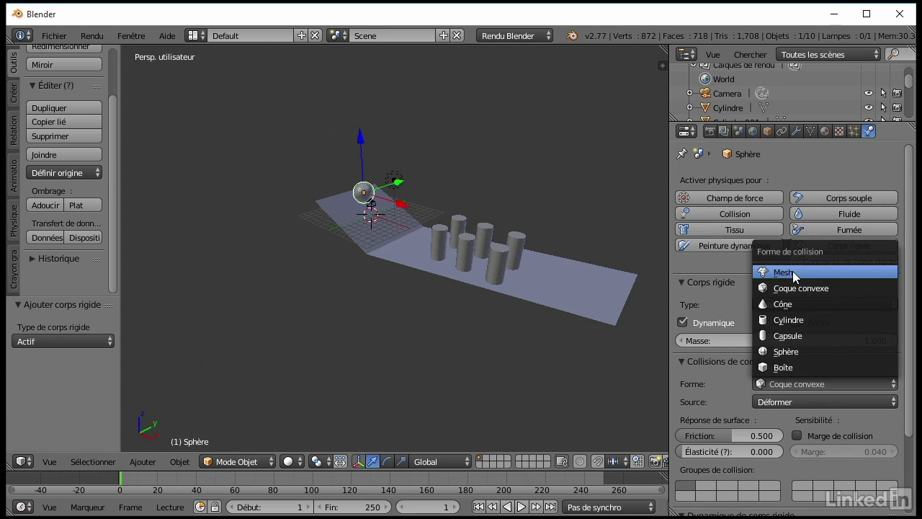
pyautogui.click(789, 353)
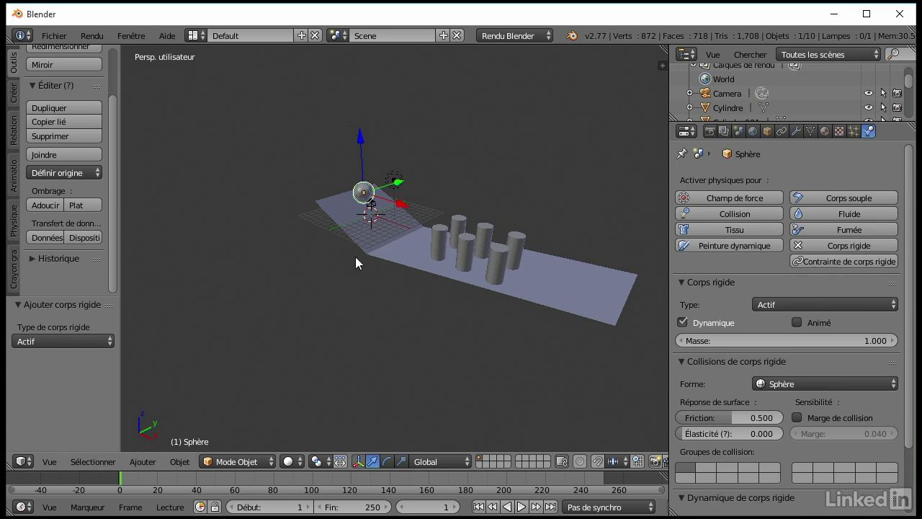
pyautogui.scroll(2, 401, 258)
pyautogui.scroll(3, 402, 257)
pyautogui.scroll(1, 402, 257)
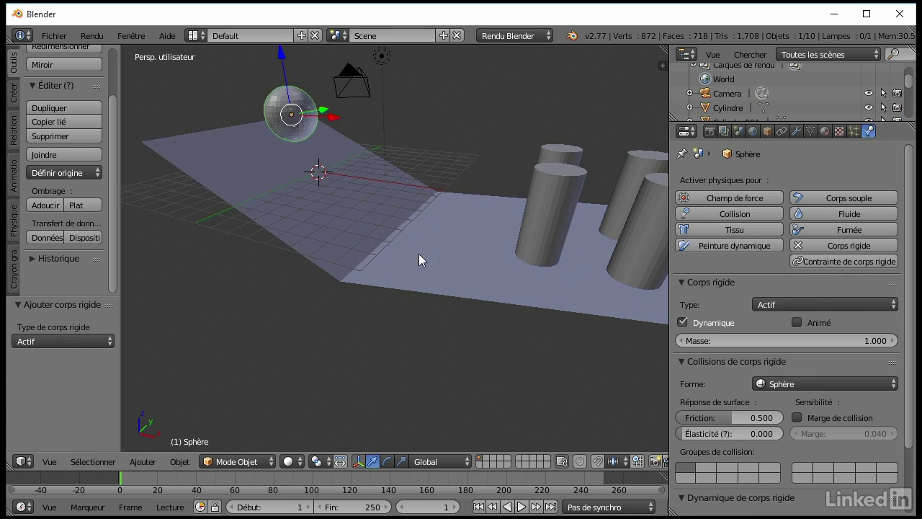
# Step: Make the ramp plane a passive rigid body with a Mesh collision shape
pyautogui.rightClick(371, 243)
pyautogui.click(849, 245)
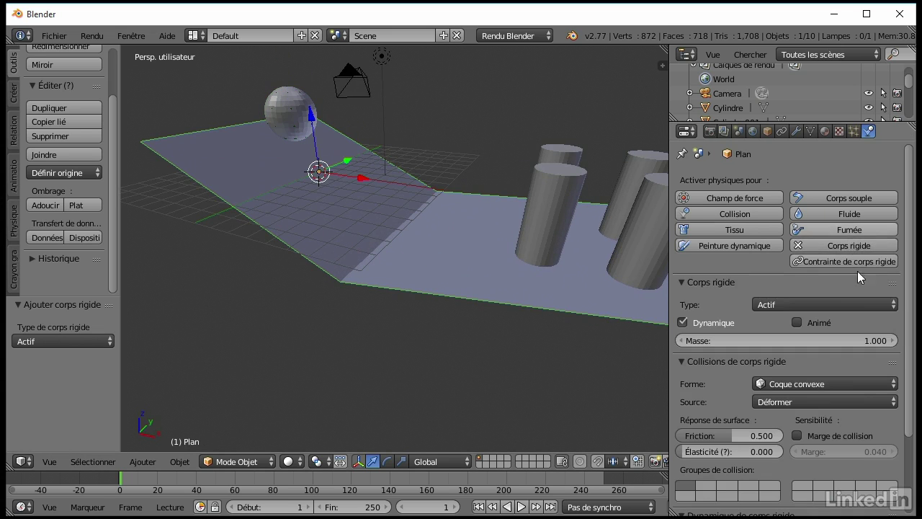
pyautogui.click(798, 303)
pyautogui.click(777, 273)
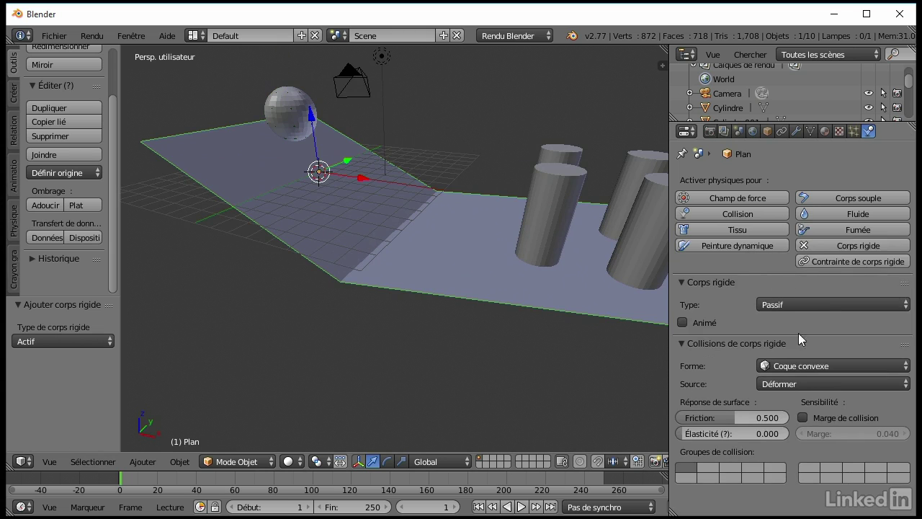
pyautogui.click(795, 365)
pyautogui.click(788, 252)
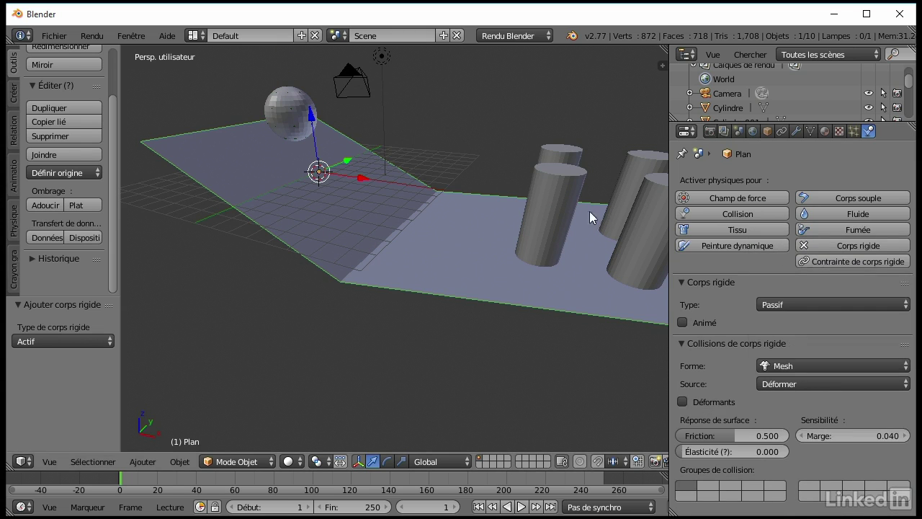
pyautogui.rightClick(569, 216)
pyautogui.moveTo(576, 216); pyautogui.dragTo(555, 217, button='middle')
# Step: Make the first cylinder a rigid body with a Capsule collision shape
pyautogui.click(858, 247)
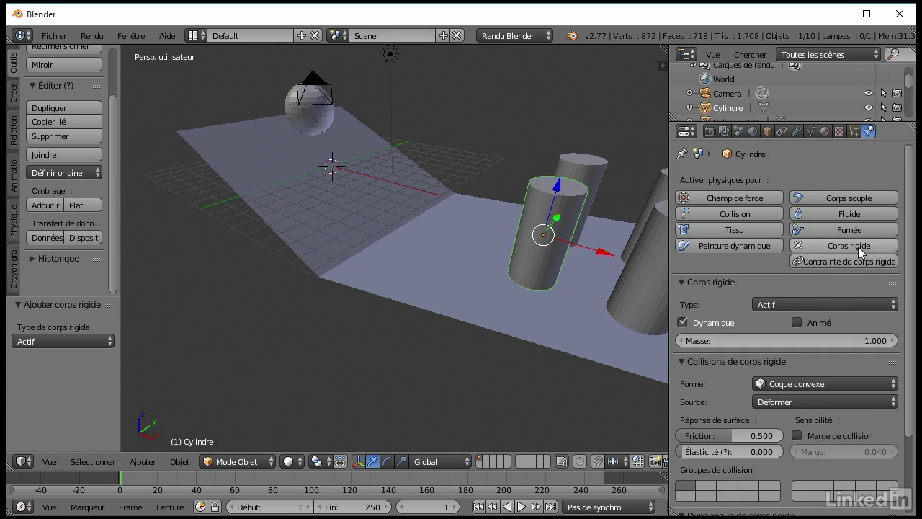
pyautogui.click(811, 383)
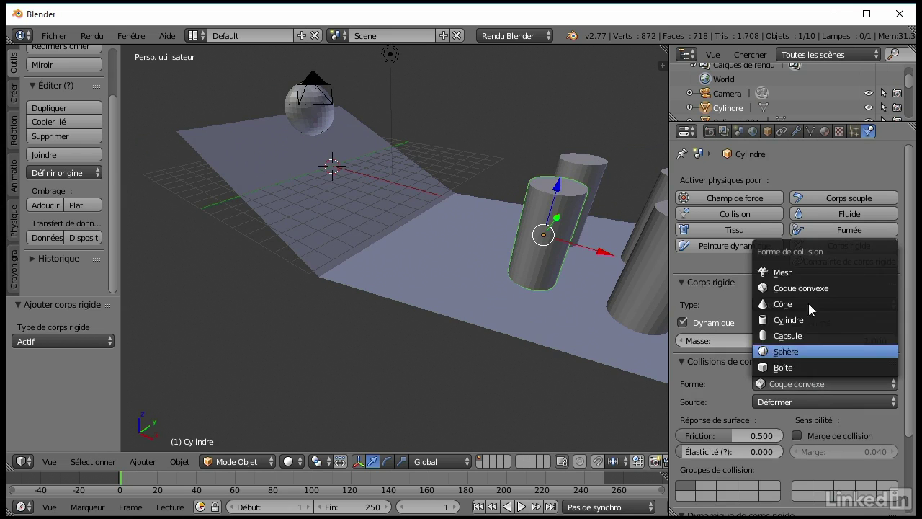
pyautogui.click(787, 335)
pyautogui.moveTo(547, 243)
pyautogui.mouseDown(button='middle')
pyautogui.moveTo(562, 247)
pyautogui.moveTo(578, 208)
pyautogui.mouseUp(button='middle')
# Step: Select four more cylinders and give the active one a rigid body with Cylinder shape
pyautogui.rightClick(587, 173)
pyautogui.keyDown('shift'); pyautogui.rightClick(651, 189); pyautogui.keyUp('shift')
pyautogui.keyDown('shift'); pyautogui.rightClick(647, 256); pyautogui.keyUp('shift')
pyautogui.scroll(-3, 652, 246)
pyautogui.keyDown('shift'); pyautogui.rightClick(579, 262); pyautogui.keyUp('shift')
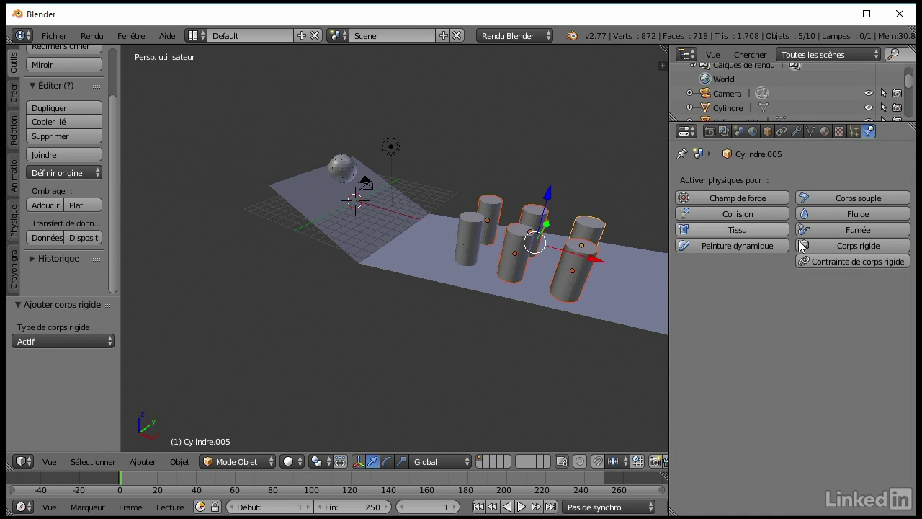
pyautogui.click(844, 246)
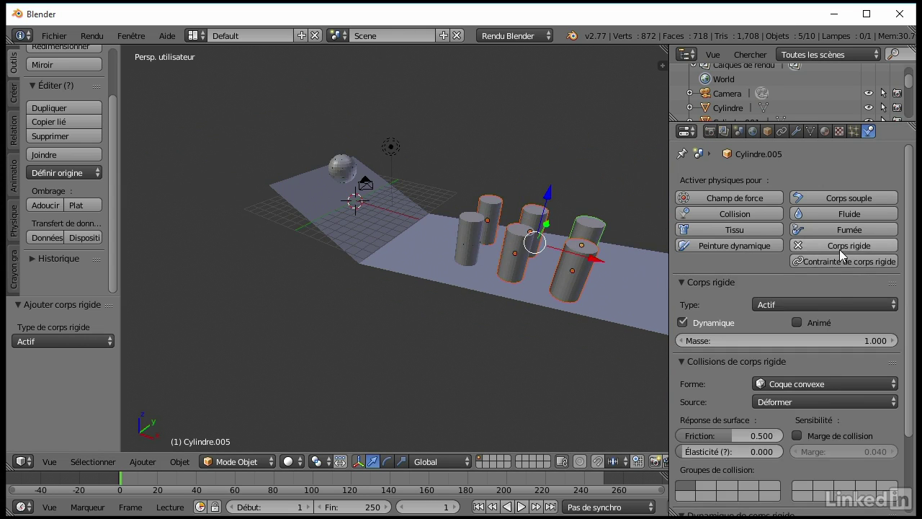
pyautogui.click(802, 386)
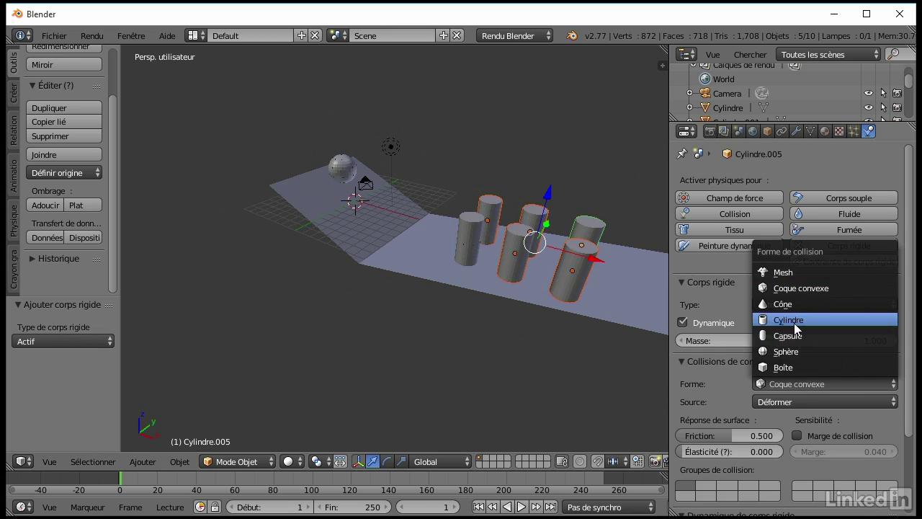
pyautogui.click(794, 323)
# Step: Make Cylindre.004 and Cylindre.003 rigid bodies with Cylinder collision shapes
pyautogui.rightClick(554, 270)
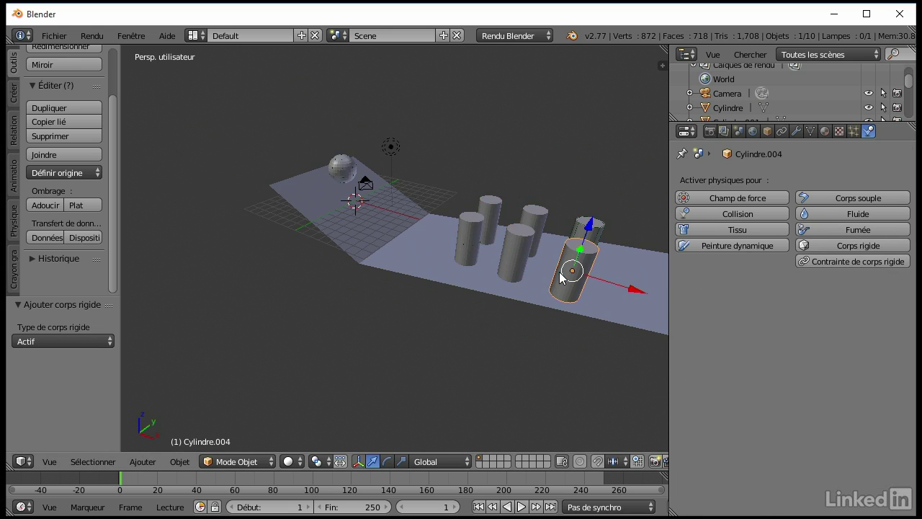
pyautogui.click(870, 246)
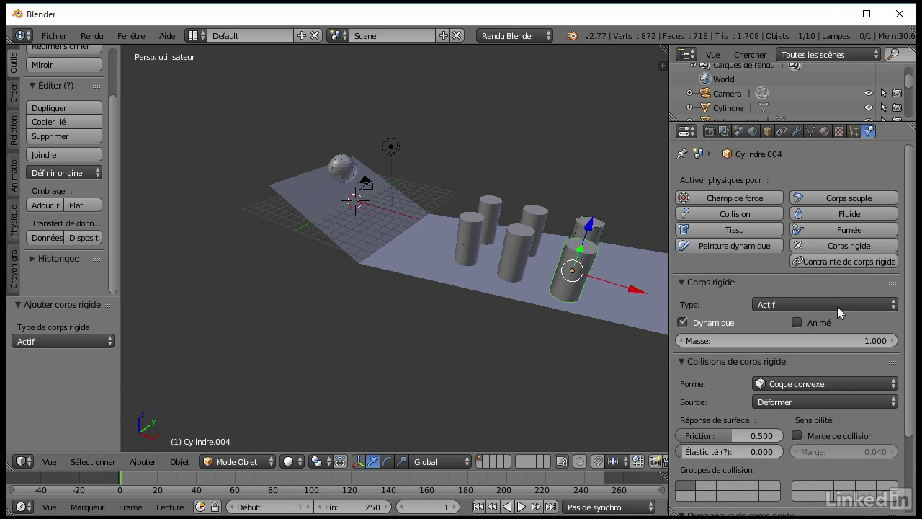
pyautogui.click(817, 383)
pyautogui.click(794, 321)
pyautogui.rightClick(518, 258)
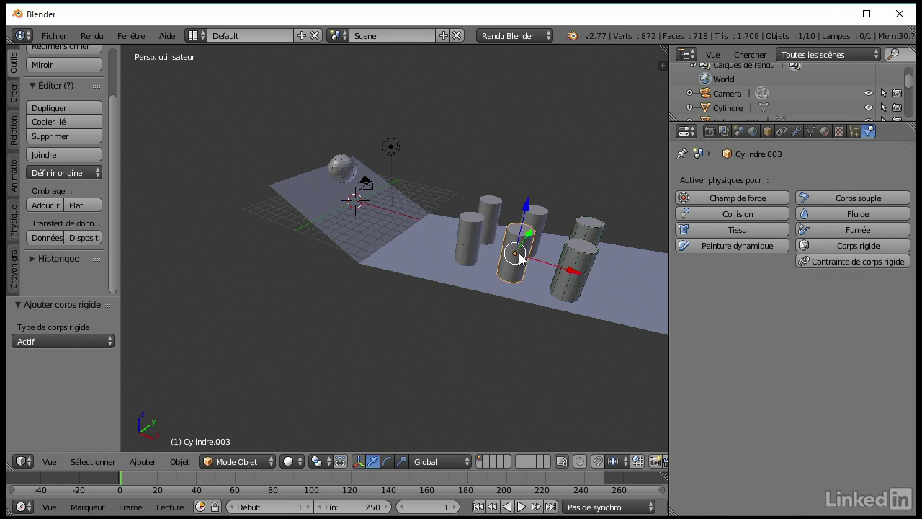
pyautogui.click(843, 244)
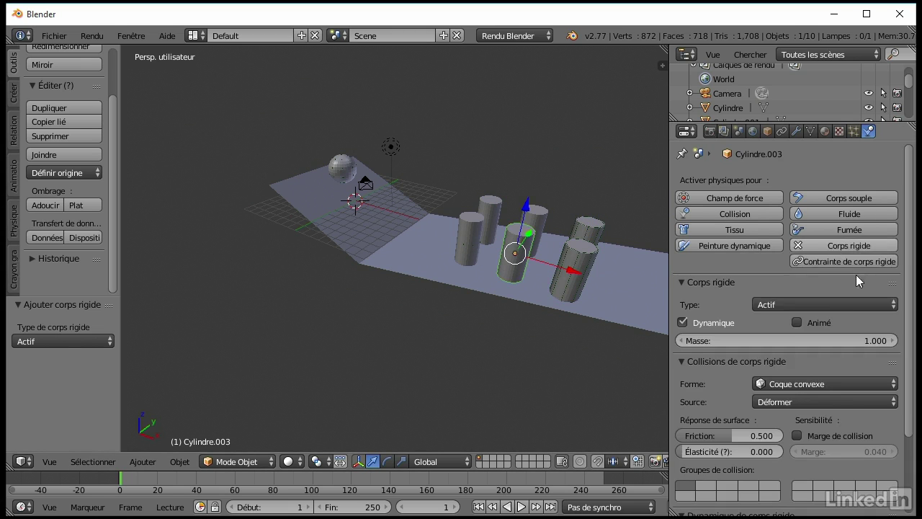
pyautogui.click(802, 380)
pyautogui.click(787, 322)
# Step: Make Cylindre.002 and Cylindre.001 rigid bodies with Cylinder collision shapes
pyautogui.rightClick(535, 229)
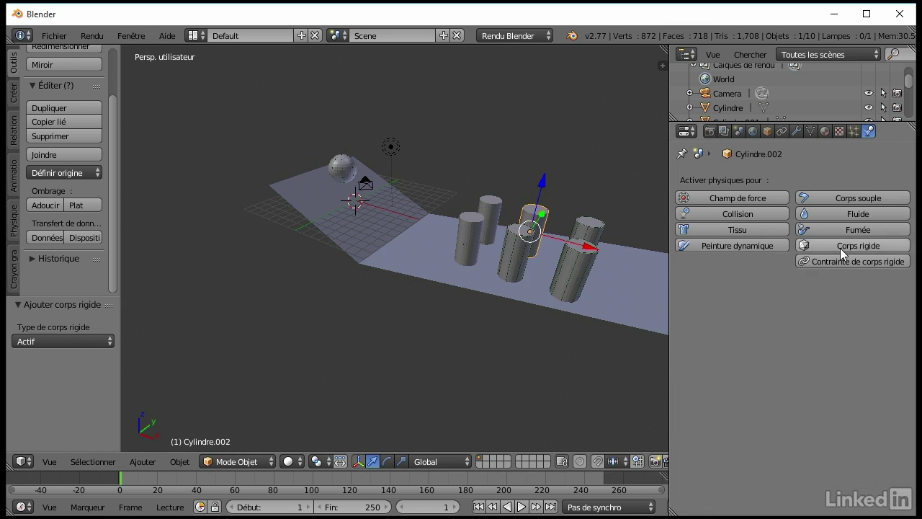
pyautogui.click(840, 246)
pyautogui.click(798, 381)
pyautogui.click(792, 319)
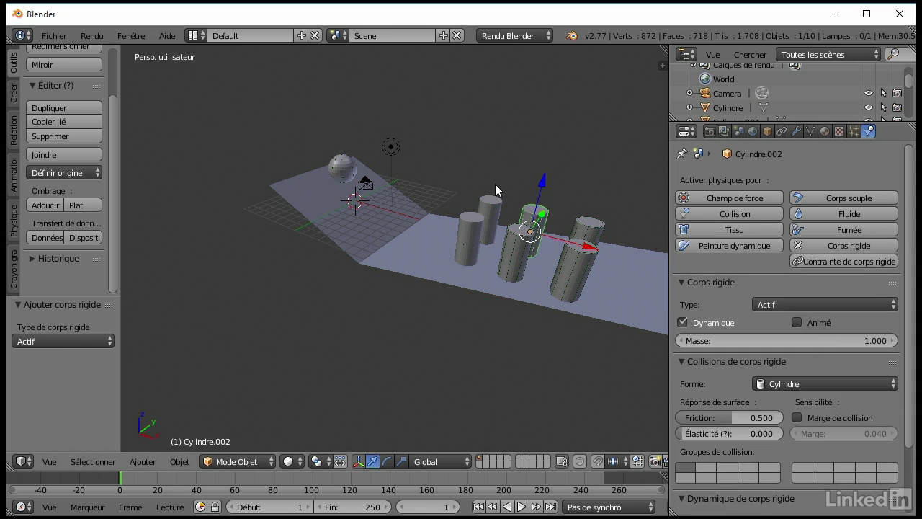
pyautogui.rightClick(491, 210)
pyautogui.click(842, 246)
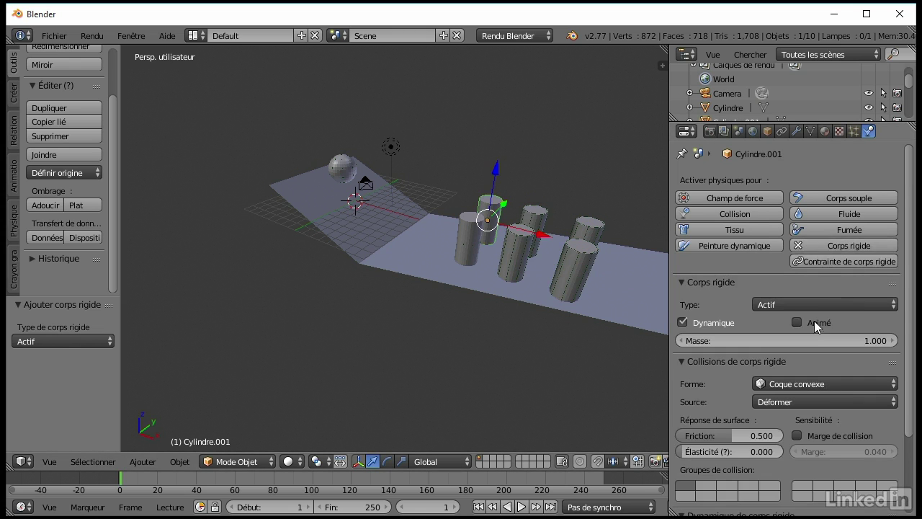
pyautogui.click(813, 379)
pyautogui.click(797, 320)
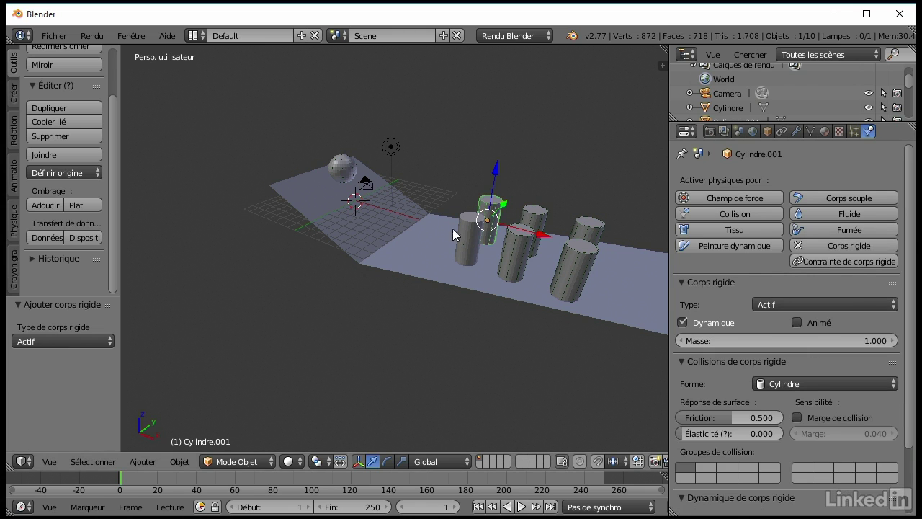
pyautogui.rightClick(463, 238)
pyautogui.moveTo(336, 188); pyautogui.dragTo(372, 177, button='middle')
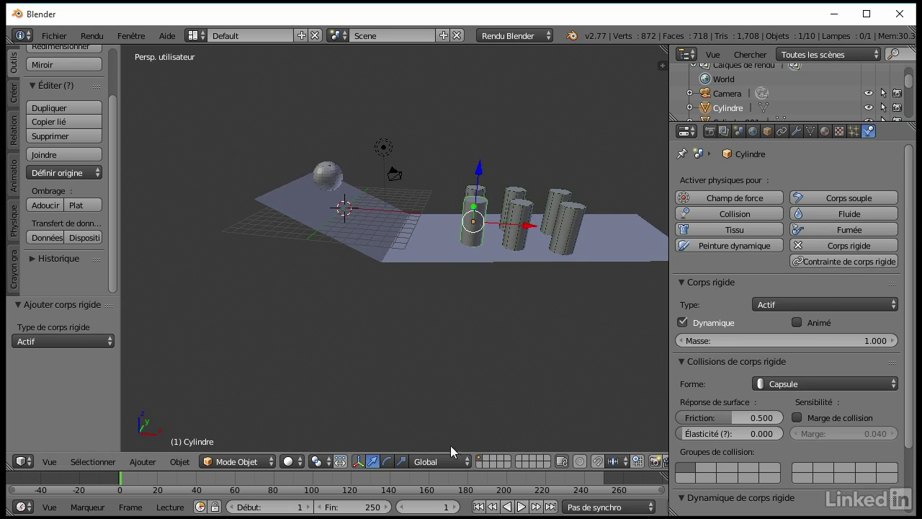
# Step: Play the simulation, stop it and rewind to frame 1
pyautogui.click(523, 510)
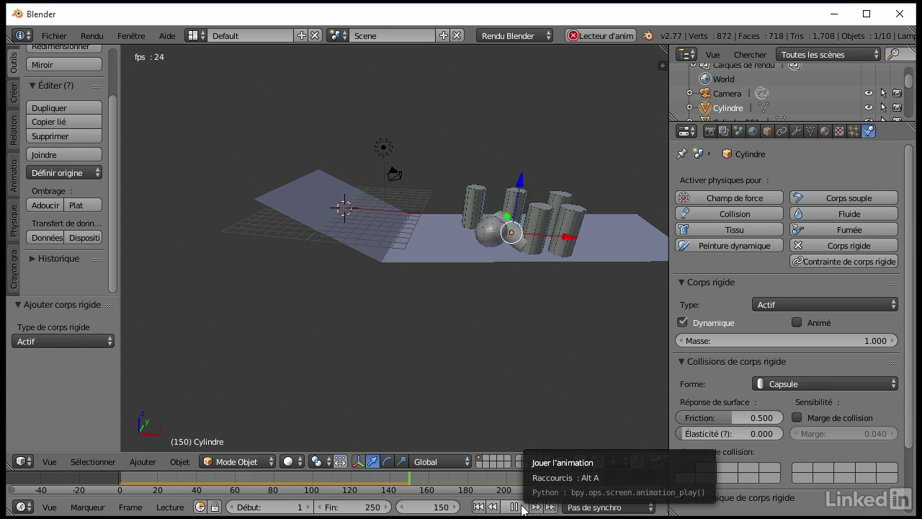
pyautogui.click(520, 509)
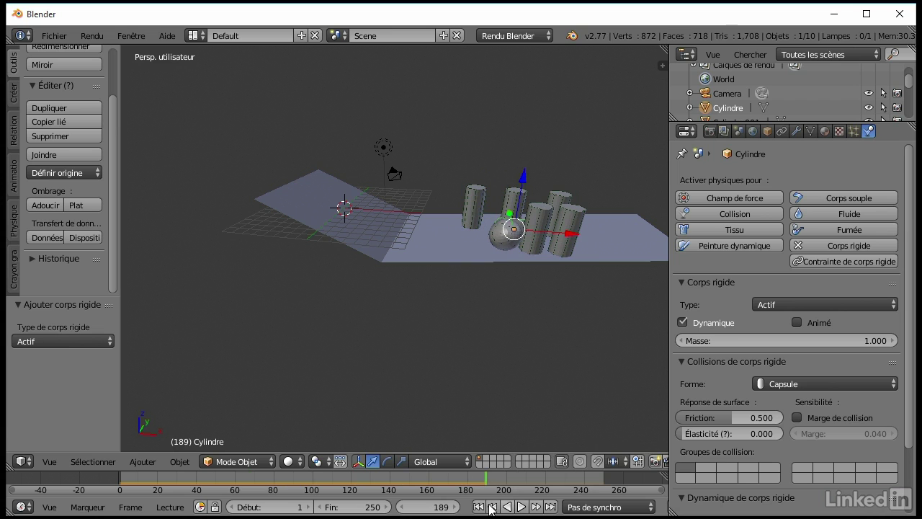
pyautogui.click(480, 508)
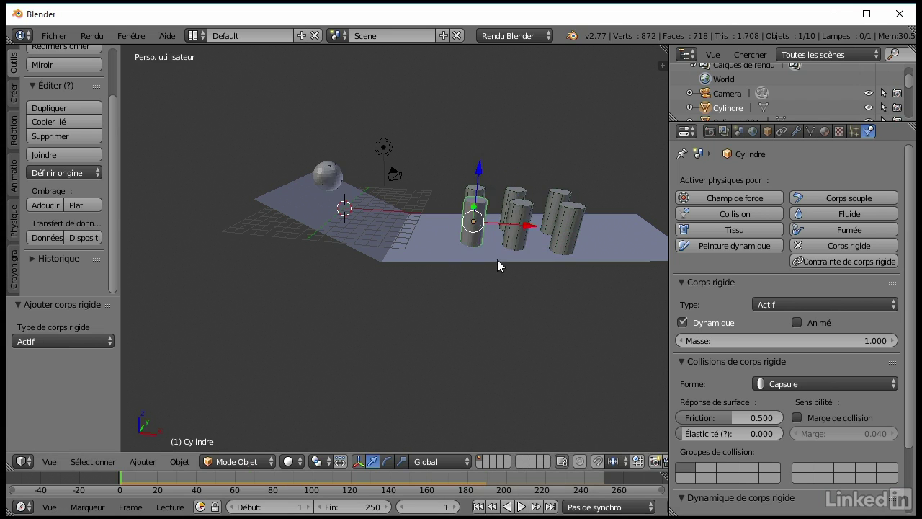
# Step: Shift the first cylinder's height slightly on Z, by about 0.023
pyautogui.scroll(3, 515, 231)
pyautogui.moveTo(522, 216)
pyautogui.mouseDown(button='middle')
pyautogui.moveTo(455, 212)
pyautogui.moveTo(574, 163)
pyautogui.mouseUp(button='middle')
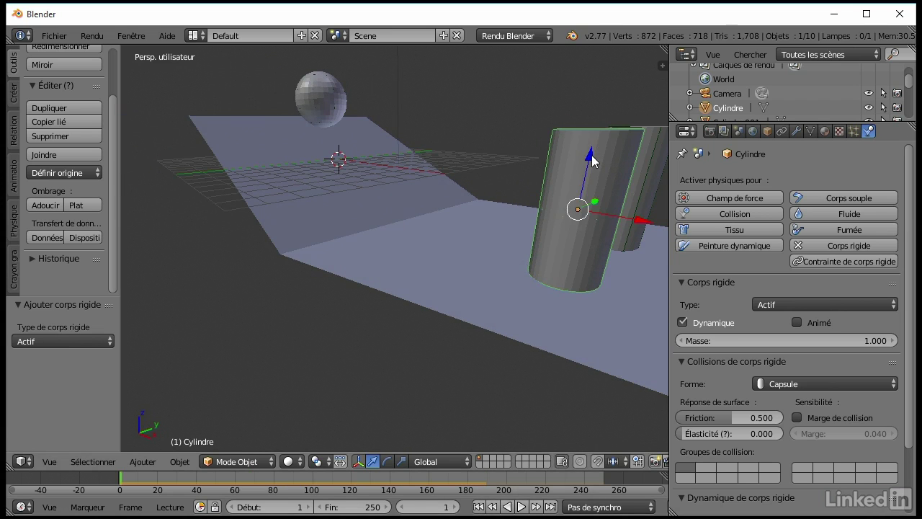
pyautogui.moveTo(590, 154); pyautogui.dragTo(588, 155)
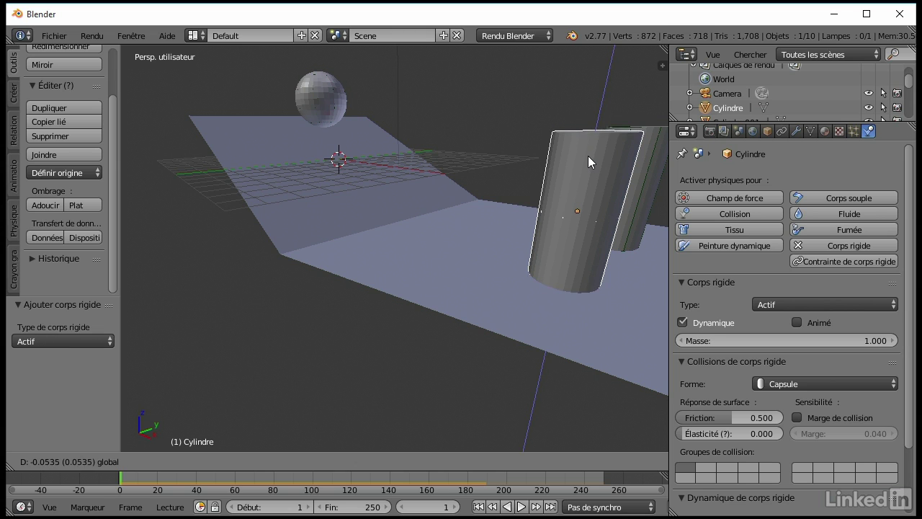
pyautogui.moveTo(588, 156); pyautogui.dragTo(585, 153)
# Step: Set the sphere's rigid-body mass to 10
pyautogui.moveTo(506, 203); pyautogui.dragTo(300, 141, button='middle')
pyautogui.rightClick(287, 130)
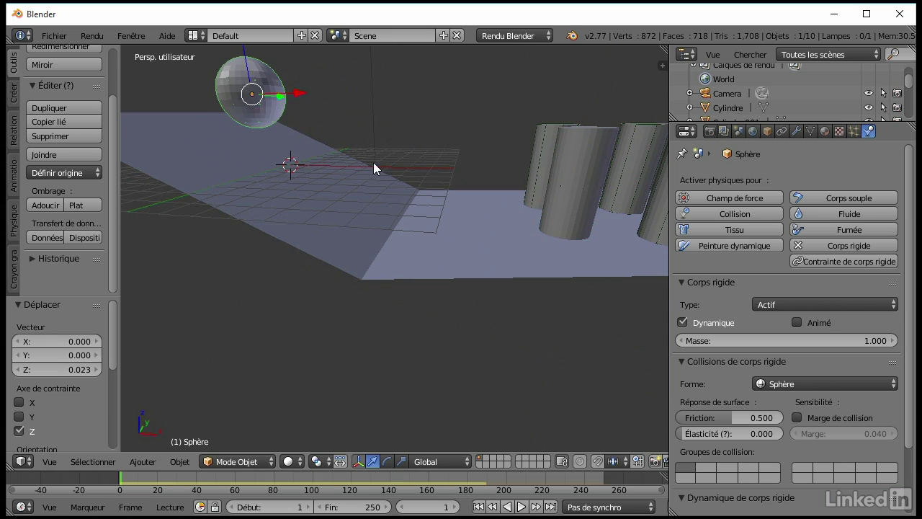
pyautogui.click(875, 341)
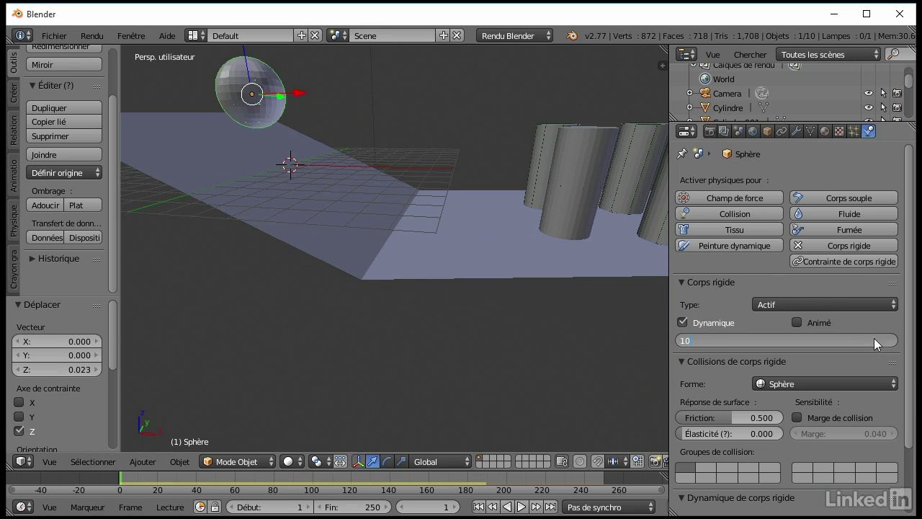
pyautogui.press('Return')
pyautogui.scroll(-1, 398, 272)
pyautogui.scroll(-3, 446, 296)
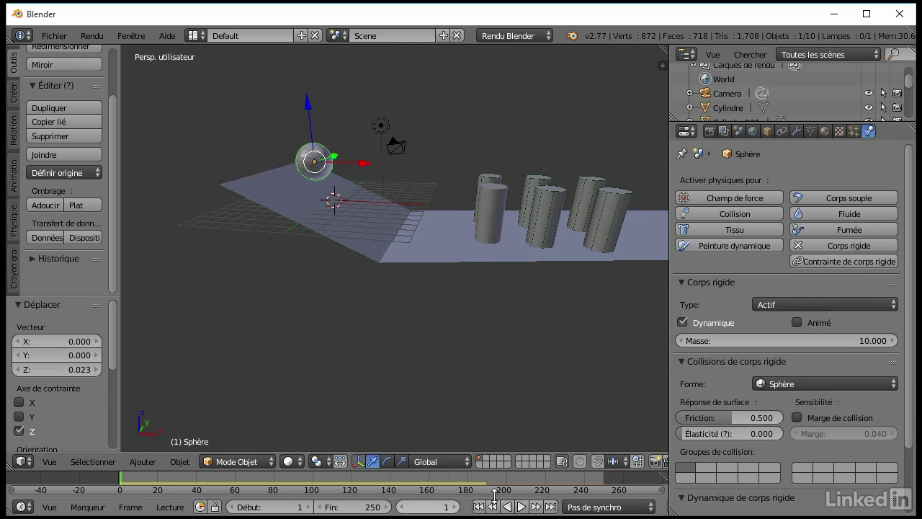
# Step: Replay the simulation and stop the playback
pyautogui.click(521, 507)
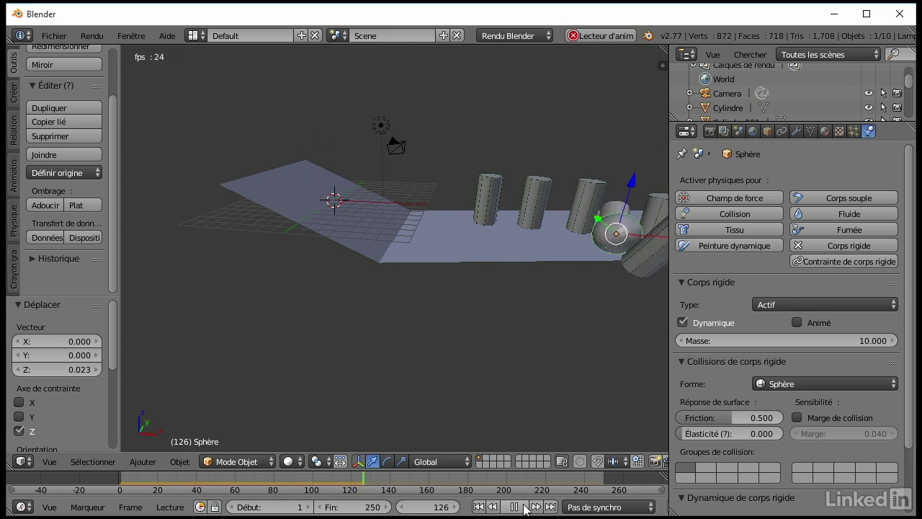
pyautogui.click(524, 507)
pyautogui.moveTo(550, 241)
pyautogui.mouseDown(button='middle')
pyautogui.moveTo(515, 240)
pyautogui.moveTo(531, 268)
pyautogui.mouseUp(button='middle')
# Step: Rewind to frame 1 and give the cylinder nearest the ramp a Cylindre collision shape
pyautogui.click(478, 506)
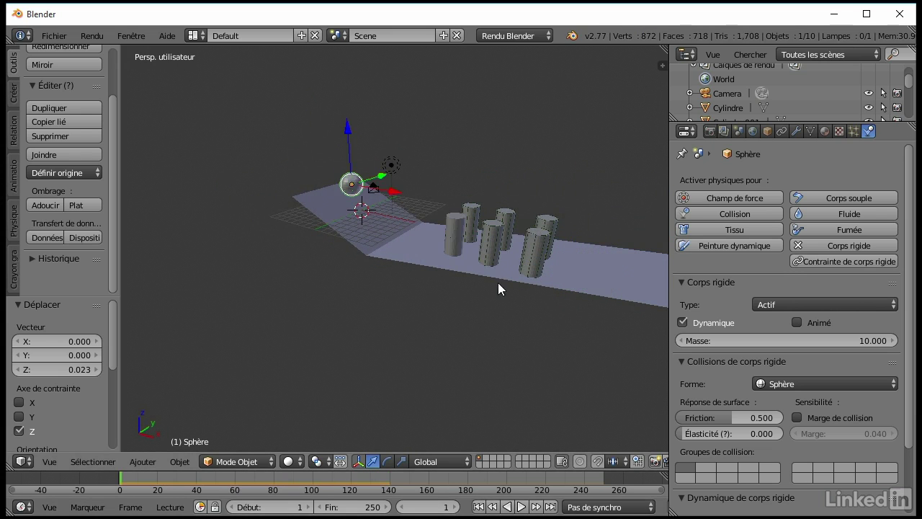
pyautogui.rightClick(457, 230)
pyautogui.click(797, 383)
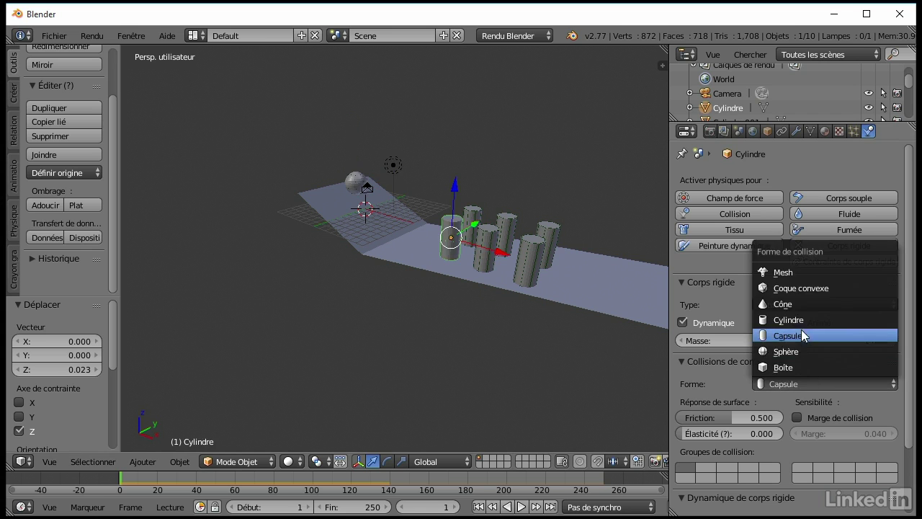
pyautogui.click(799, 321)
pyautogui.moveTo(514, 272)
pyautogui.mouseDown(button='middle')
pyautogui.moveTo(441, 252)
pyautogui.moveTo(470, 229)
pyautogui.mouseUp(button='middle')
pyautogui.scroll(3, 470, 229)
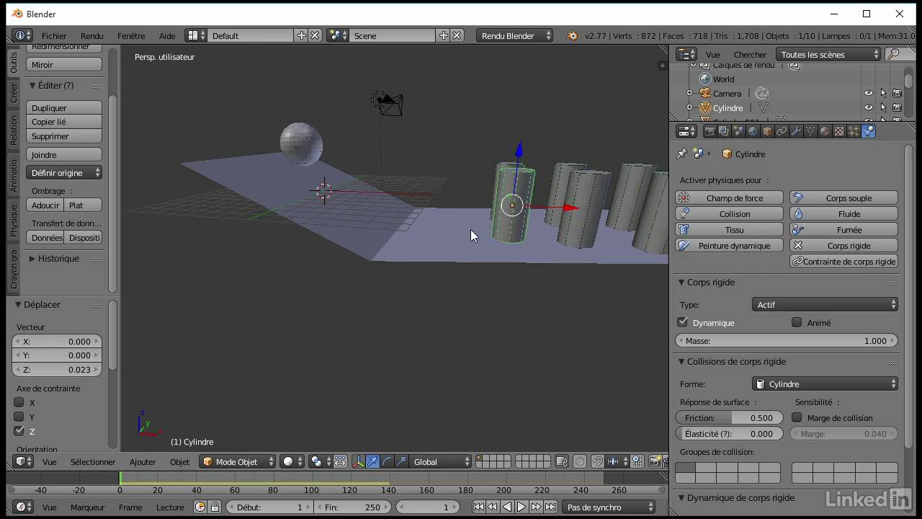
pyautogui.moveTo(540, 215); pyautogui.dragTo(258, 185, button='middle')
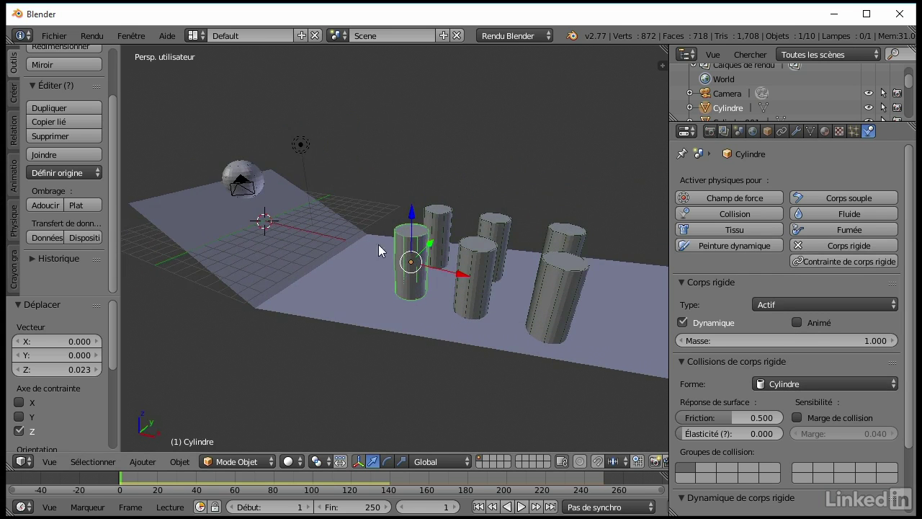
pyautogui.moveTo(378, 244); pyautogui.dragTo(430, 241, button='middle')
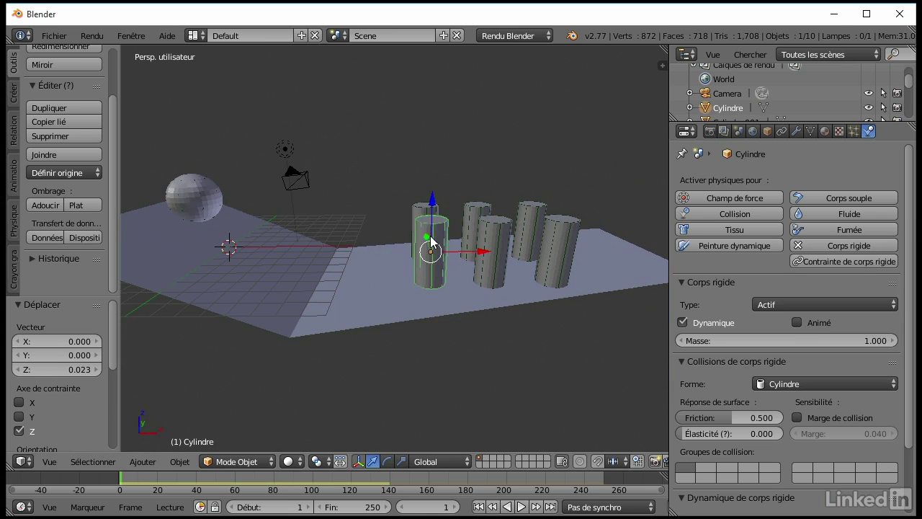
pyautogui.hotkey('shift', 'a')
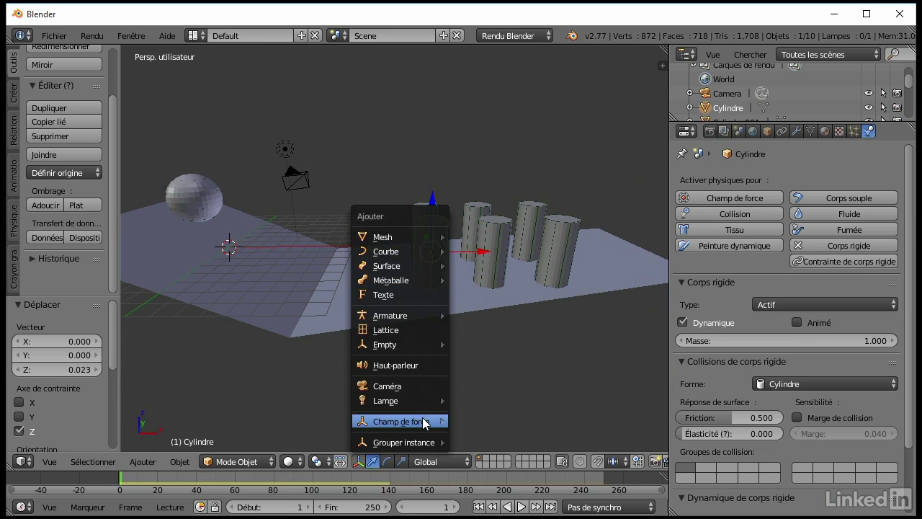
pyautogui.moveTo(401, 421)
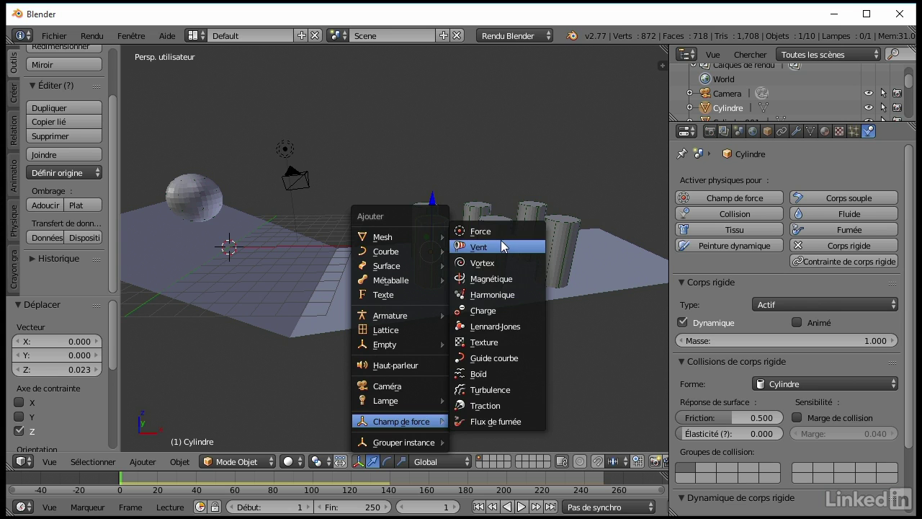
# Step: Add a Vent (wind) force field, then move it up and along X toward the cylinders
pyautogui.click(499, 247)
pyautogui.moveTo(219, 195); pyautogui.dragTo(217, 126)
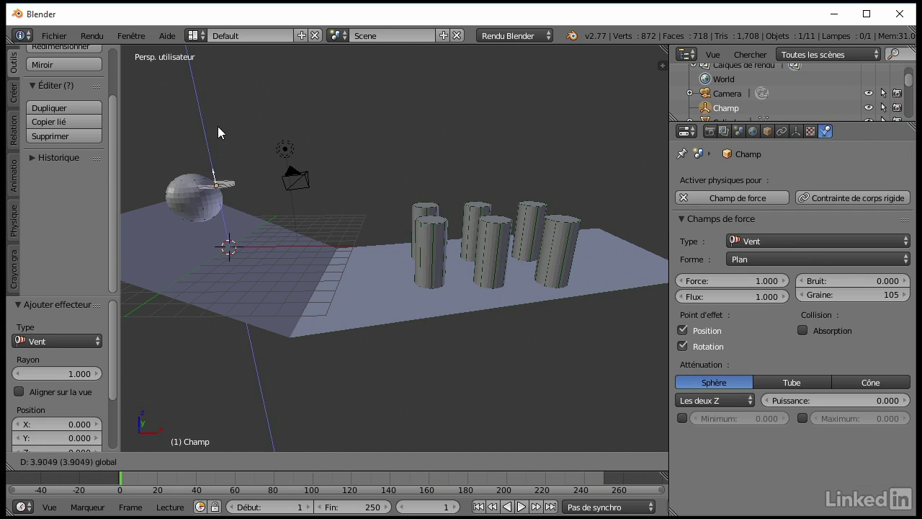
pyautogui.moveTo(255, 176); pyautogui.dragTo(432, 193)
pyautogui.click(454, 194)
pyautogui.moveTo(445, 232)
pyautogui.mouseDown(button='middle')
pyautogui.moveTo(435, 293)
pyautogui.moveTo(441, 283)
pyautogui.mouseUp(button='middle')
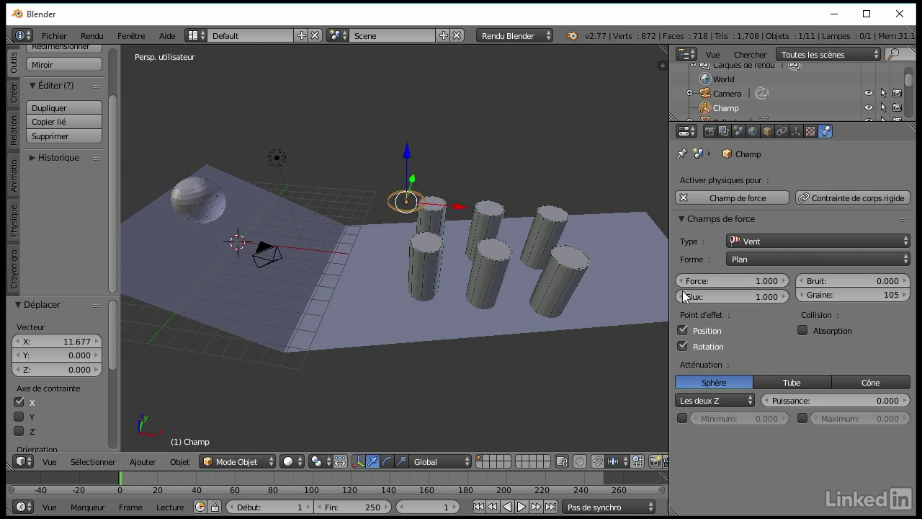
# Step: Set the wind force to 24.2, tilt the field about 71°, and play the simulation
pyautogui.moveTo(731, 281); pyautogui.dragTo(763, 280)
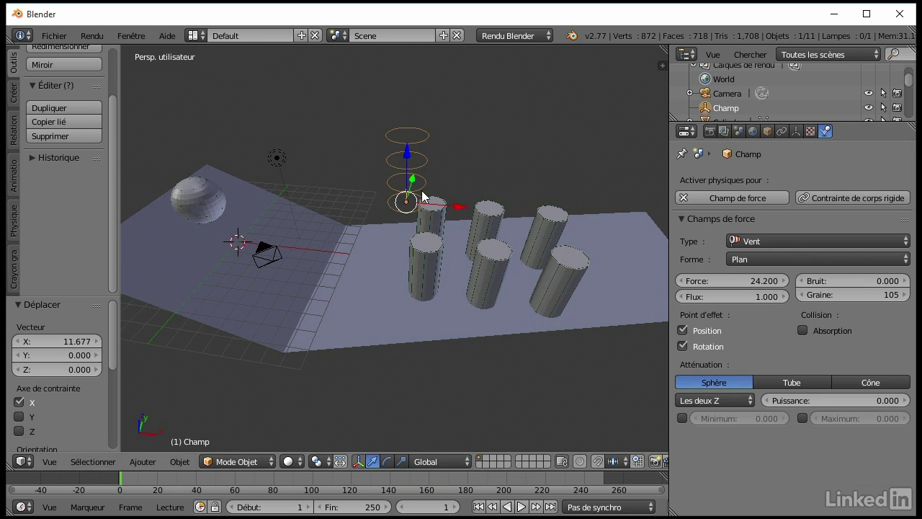
pyautogui.press('r')
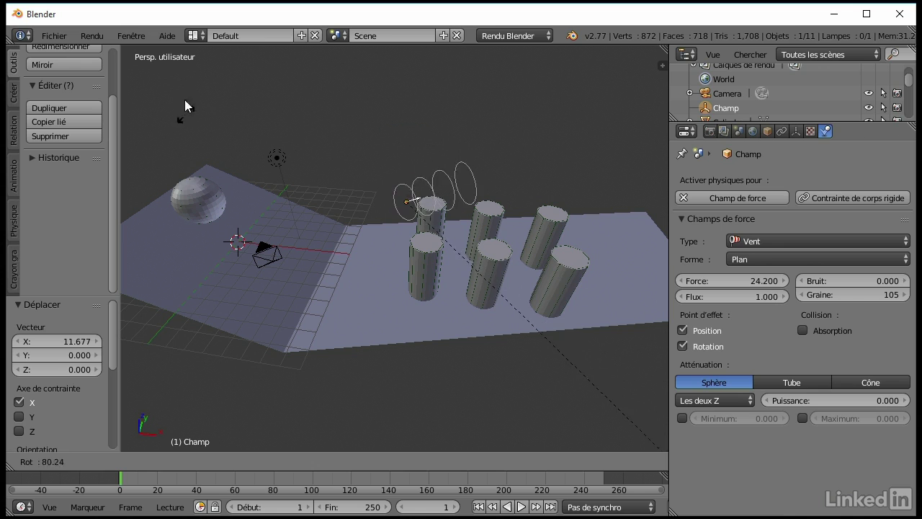
pyautogui.click(560, 328)
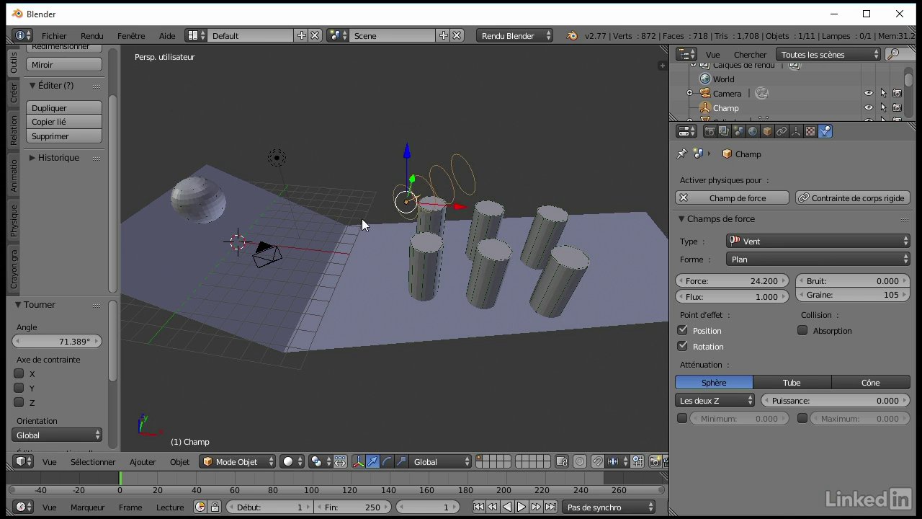
pyautogui.moveTo(362, 219); pyautogui.dragTo(410, 181, button='middle')
pyautogui.click(523, 507)
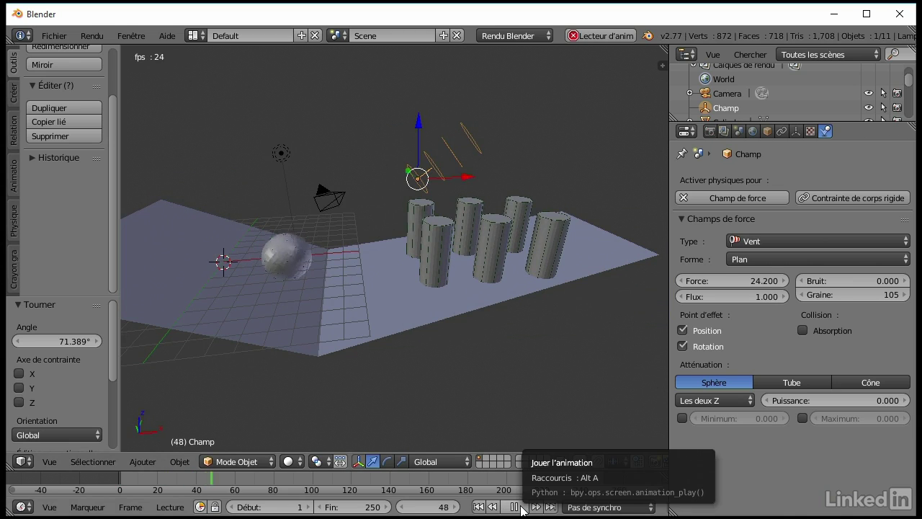
# Step: Stop playback and lower the wind field on Z to the cylinders' level
pyautogui.click(522, 508)
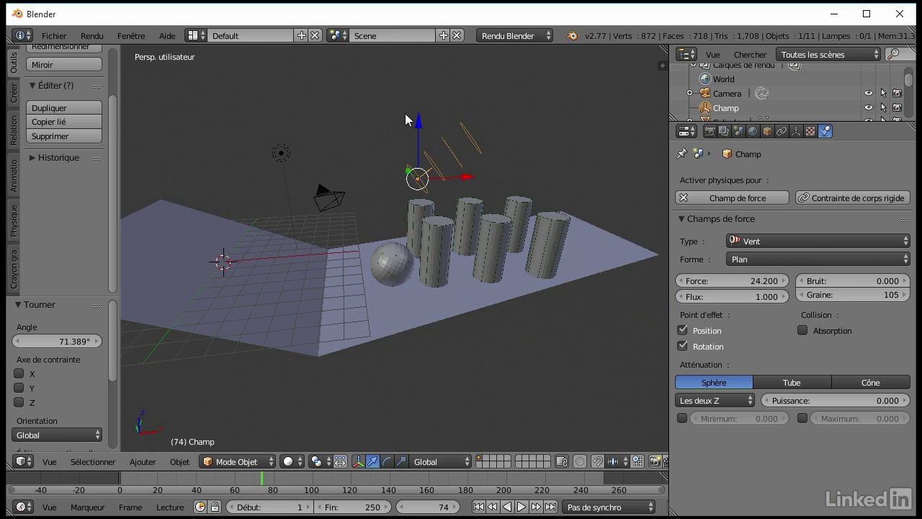
pyautogui.press('g')
pyautogui.press('z')
pyautogui.click(427, 193)
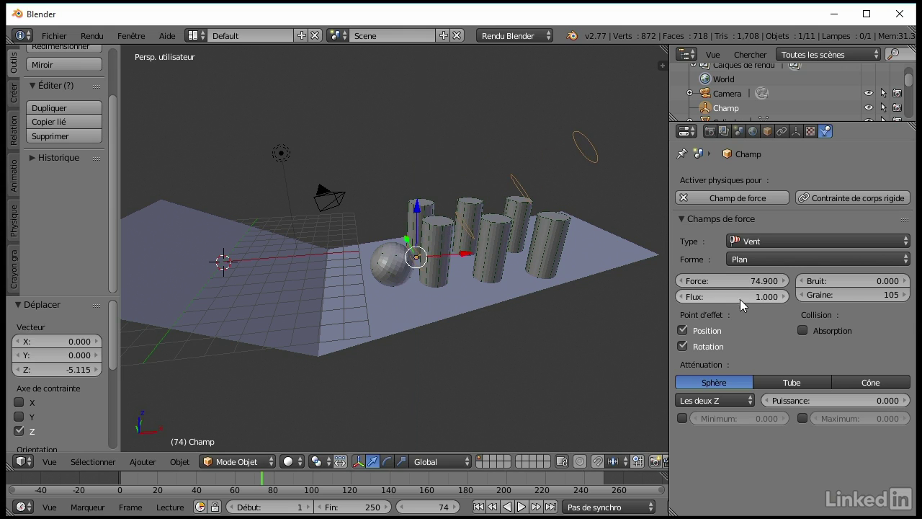
# Step: Set the wind flux to 6.8, replay the simulation, then stop it and return to frame 1
pyautogui.click(680, 296)
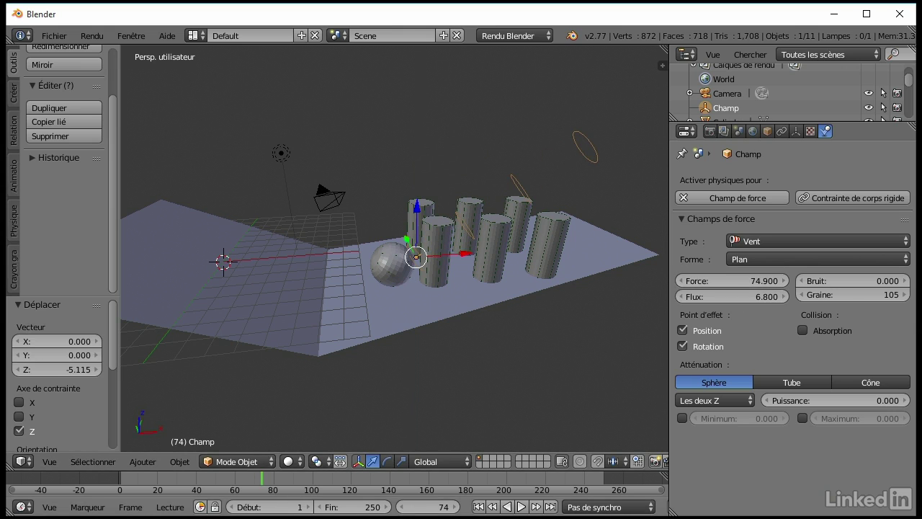
pyautogui.click(478, 506)
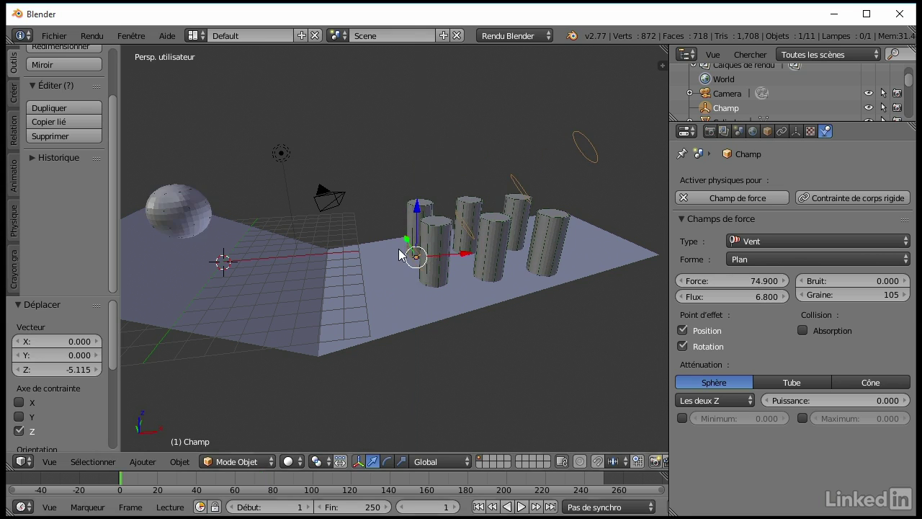
pyautogui.click(521, 506)
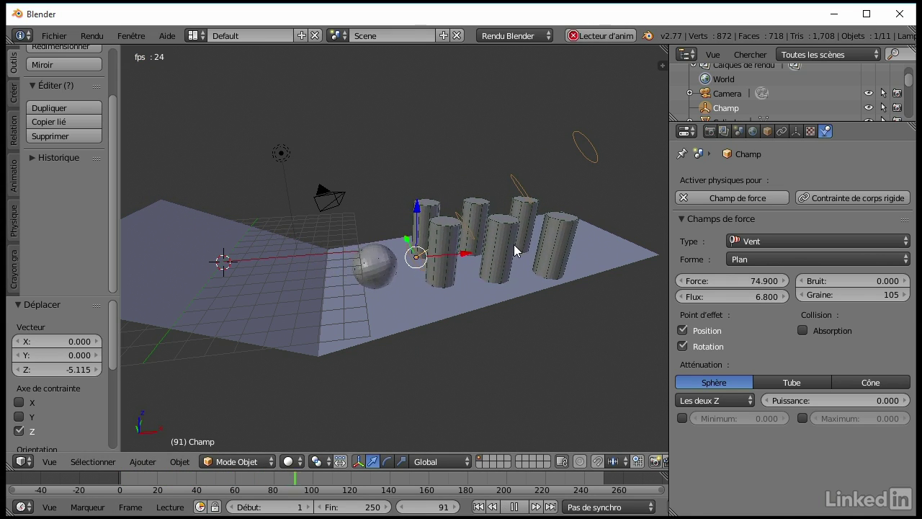
pyautogui.hotkey('alt', 'a')
pyautogui.moveTo(277, 476); pyautogui.dragTo(119, 484)
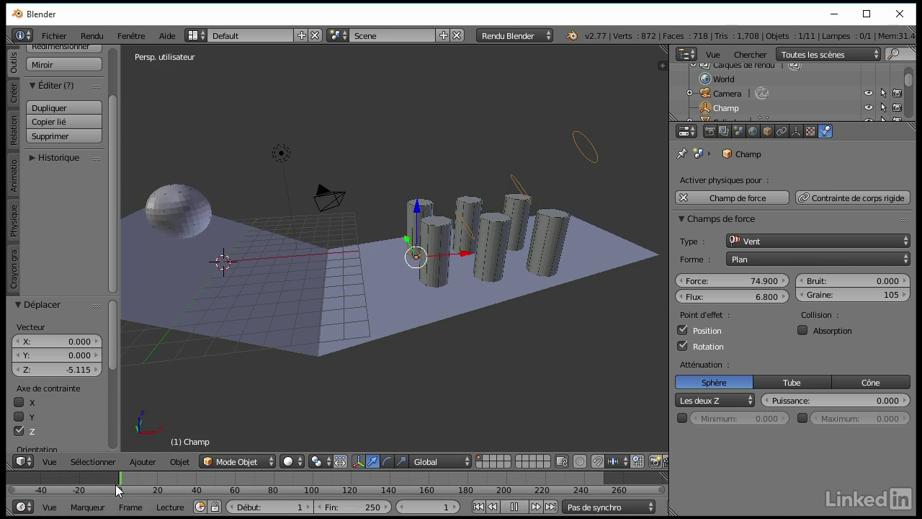
# Step: From frame 1, give the wind field Force 200 and Bruit noise 10, then play the simulation
pyautogui.click(477, 506)
pyautogui.click(759, 281)
pyautogui.write('200')
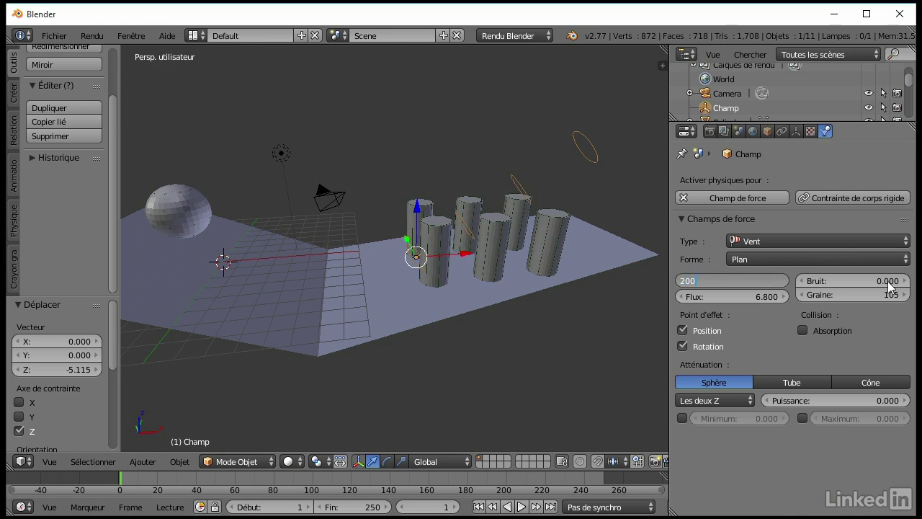
pyautogui.click(891, 280)
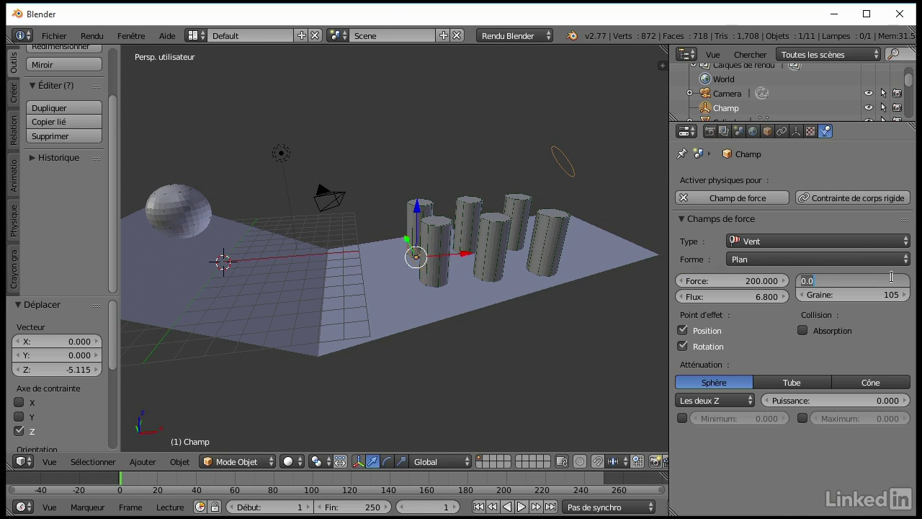
pyautogui.write('10')
pyautogui.press('Return')
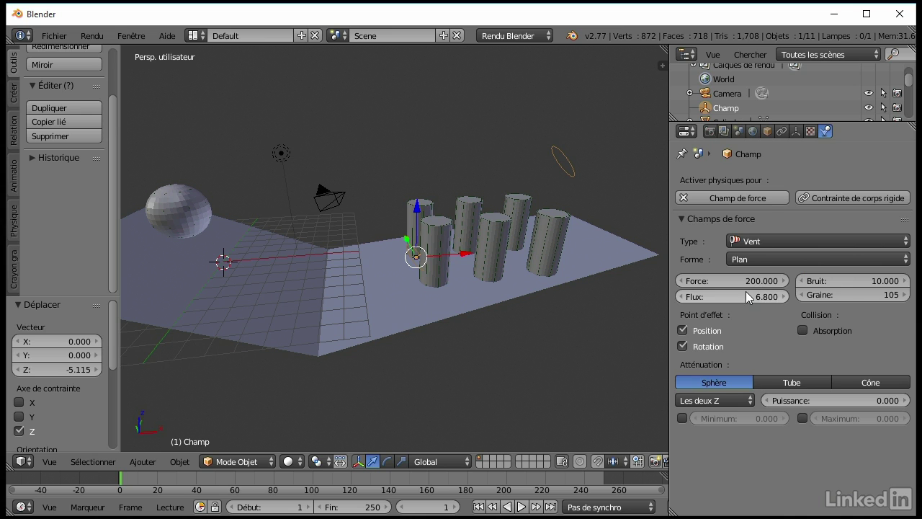
pyautogui.moveTo(456, 233); pyautogui.dragTo(474, 236, button='middle')
pyautogui.scroll(-3, 475, 236)
pyautogui.scroll(-2, 454, 245)
pyautogui.hotkey('alt', 'a')
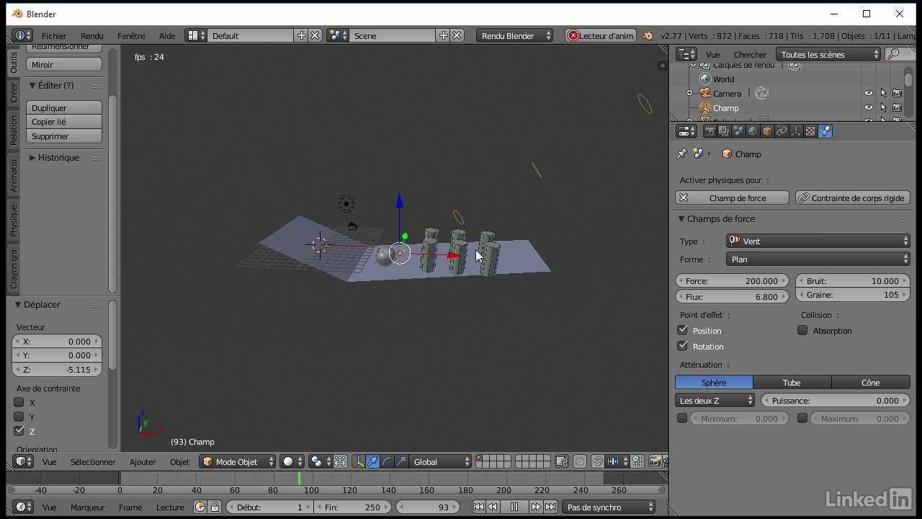
# Step: Orbit around the scene while the windy simulation plays, then stop it at frame 36
pyautogui.scroll(4, 480, 255)
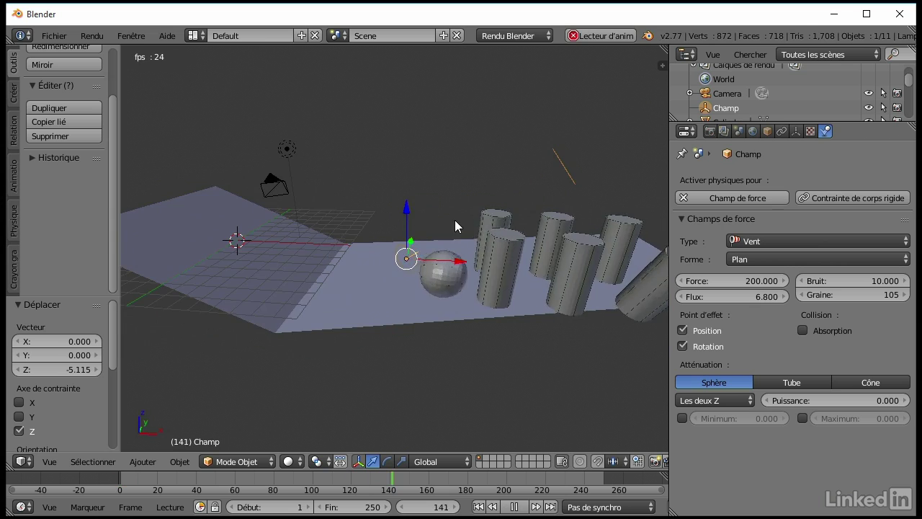
pyautogui.moveTo(454, 220); pyautogui.dragTo(479, 221, button='middle')
pyautogui.moveTo(533, 236)
pyautogui.mouseDown(button='middle')
pyautogui.moveTo(496, 238)
pyautogui.moveTo(505, 210)
pyautogui.moveTo(512, 219)
pyautogui.moveTo(457, 183)
pyautogui.moveTo(494, 241)
pyautogui.moveTo(547, 238)
pyautogui.mouseUp(button='middle')
pyautogui.hotkey('alt', 'a')
pyautogui.moveTo(490, 247)
pyautogui.mouseDown(button='middle')
pyautogui.moveTo(526, 255)
pyautogui.moveTo(473, 262)
pyautogui.moveTo(508, 220)
pyautogui.moveTo(455, 209)
pyautogui.moveTo(755, 198)
pyautogui.mouseUp(button='middle')
pyautogui.scroll(4, 472, 262)
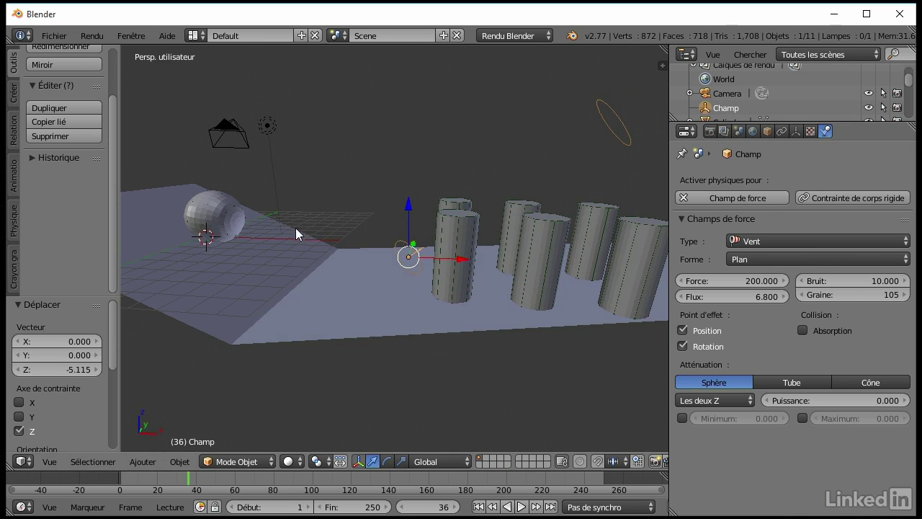
# Step: Open the Scene properties and scroll down to the Monde de corps rigide panel
pyautogui.click(740, 132)
pyautogui.scroll(-1, 801, 293)
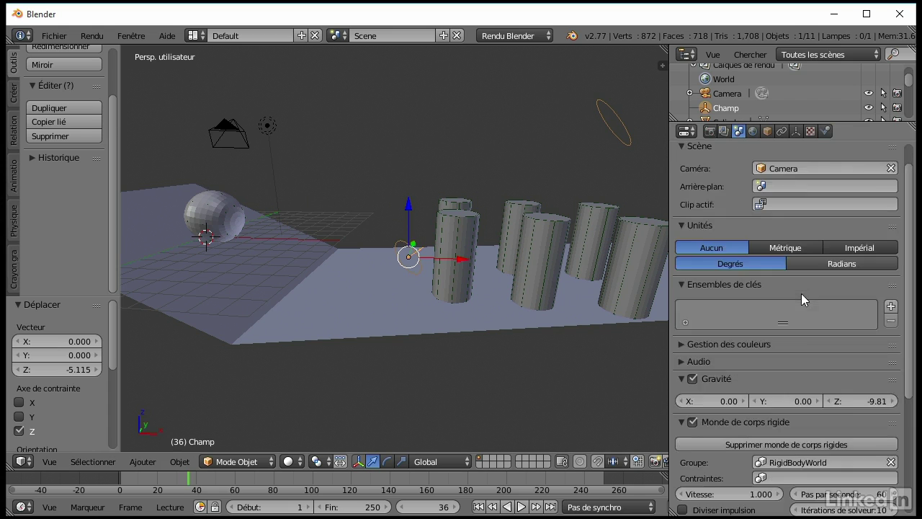
pyautogui.scroll(-2, 801, 293)
pyautogui.scroll(-2, 781, 287)
pyautogui.scroll(-1, 810, 359)
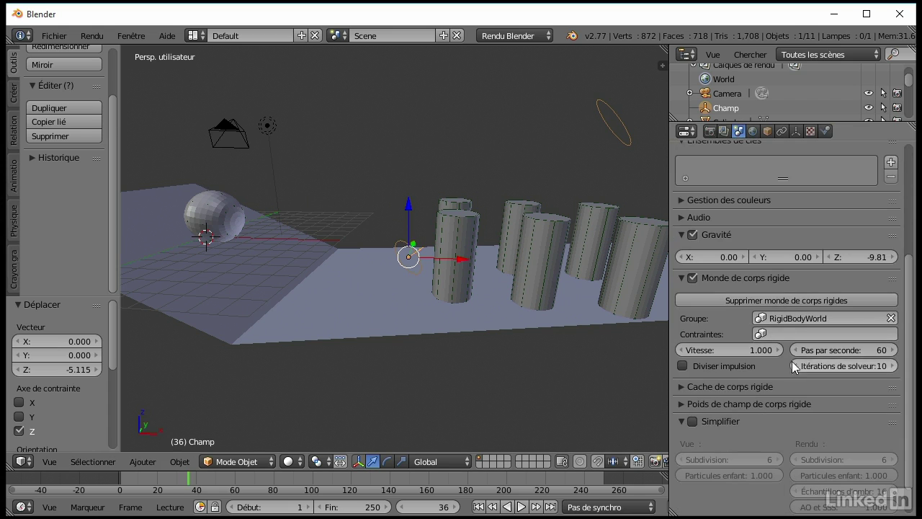